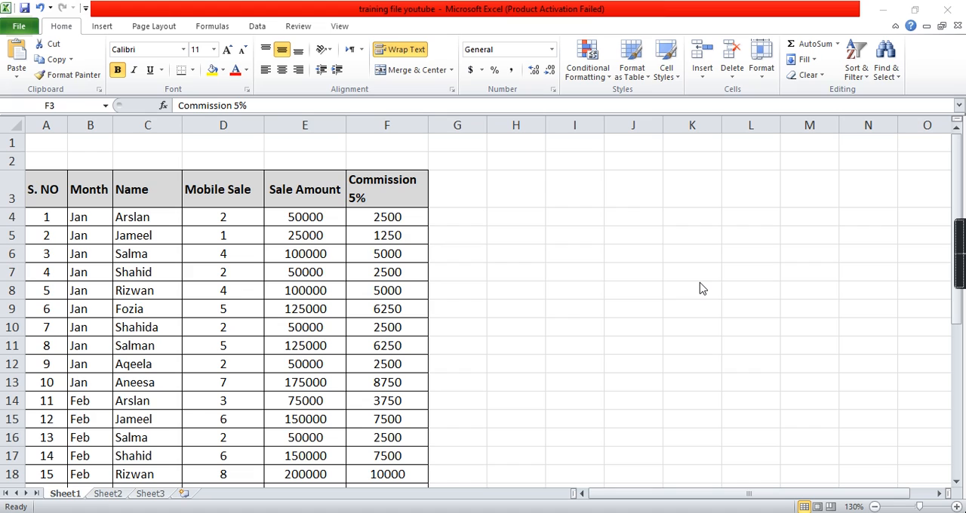
- Examine the January, February and March sales records in the source table on Sheet1
{"action": "left_click", "coordinate": [256, 254]}
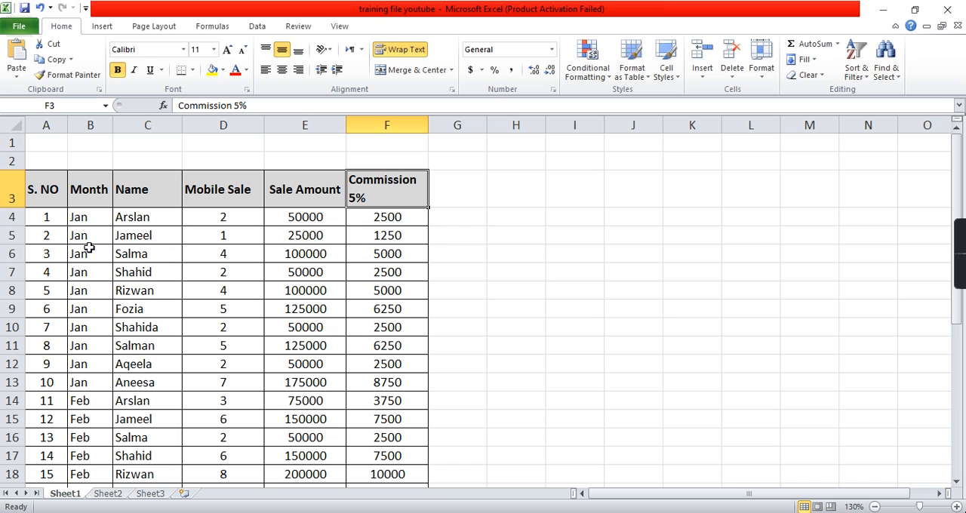
{"action": "scroll", "coordinate": [123, 266], "scroll_direction": "down", "scroll_amount": 3}
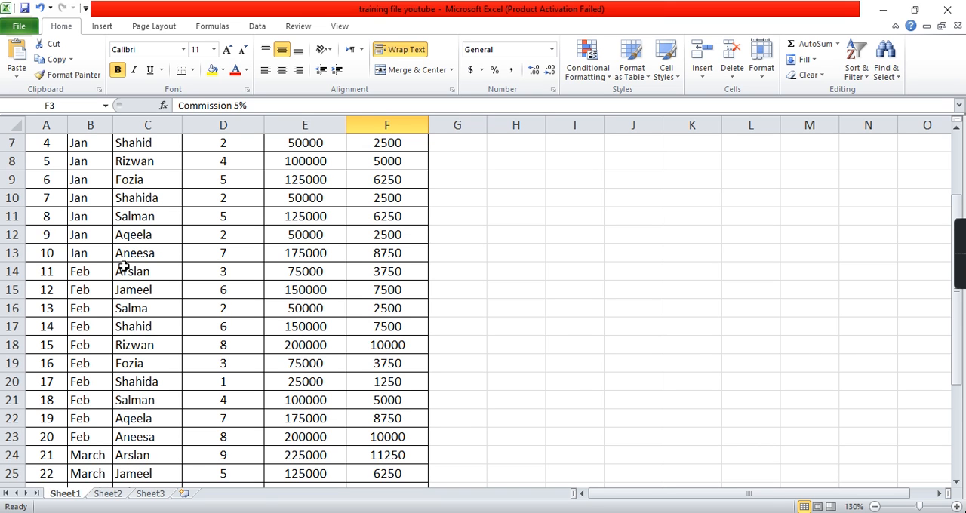
{"action": "scroll", "coordinate": [123, 267], "scroll_direction": "up", "scroll_amount": 2}
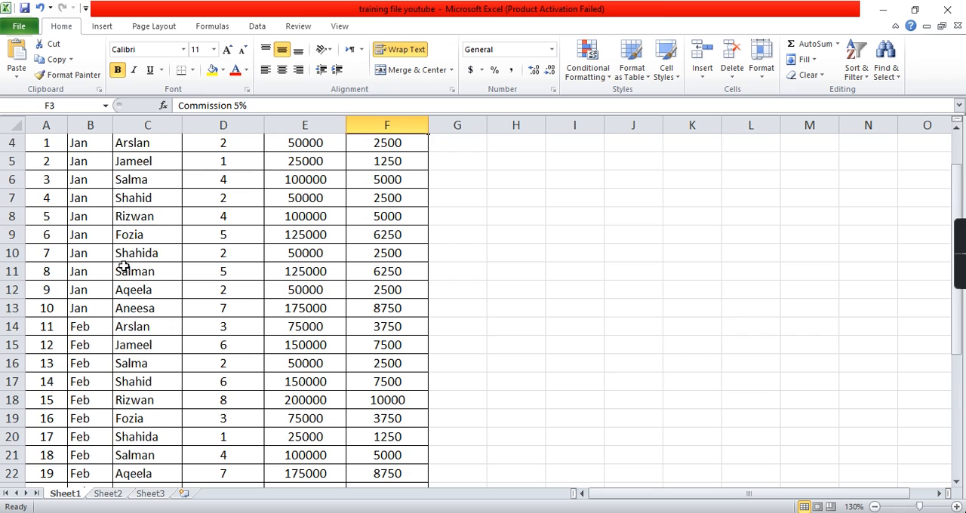
{"action": "scroll", "coordinate": [123, 266], "scroll_direction": "up", "scroll_amount": 1}
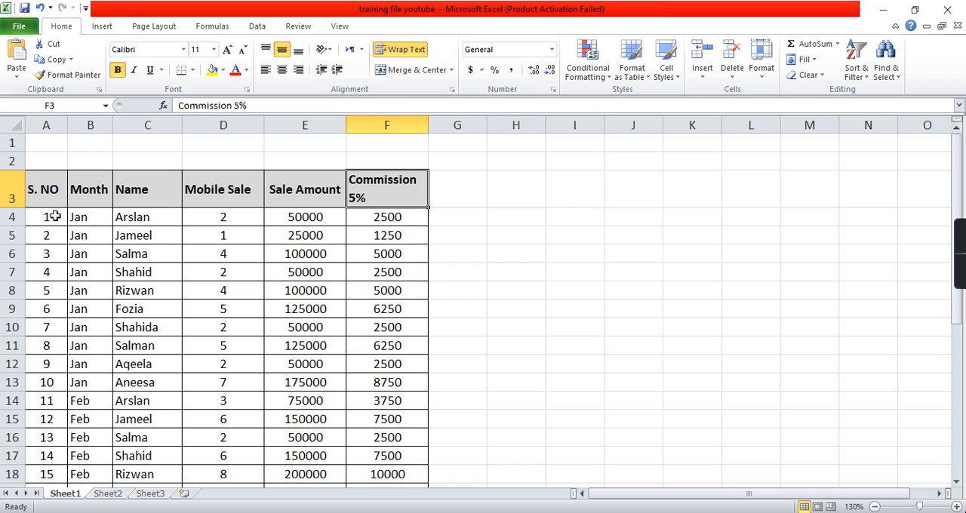
{"action": "left_click", "coordinate": [98, 227]}
{"action": "left_click_drag", "start_coordinate": [99, 228], "coordinate": [393, 364]}
{"action": "left_click", "coordinate": [53, 214]}
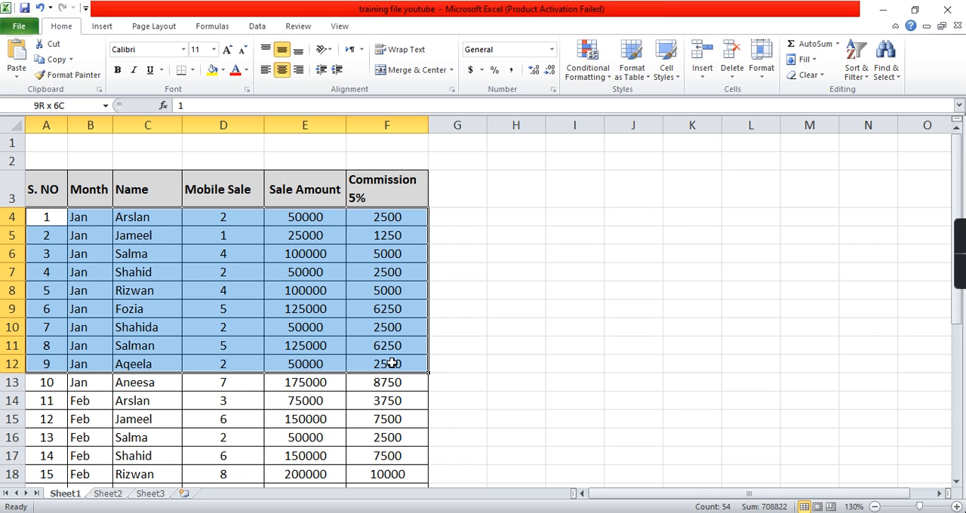
{"action": "scroll", "coordinate": [392, 363], "scroll_direction": "down", "scroll_amount": 1}
{"action": "left_click_drag", "start_coordinate": [56, 255], "coordinate": [405, 415]}
{"action": "scroll", "coordinate": [405, 416], "scroll_direction": "down", "scroll_amount": 3}
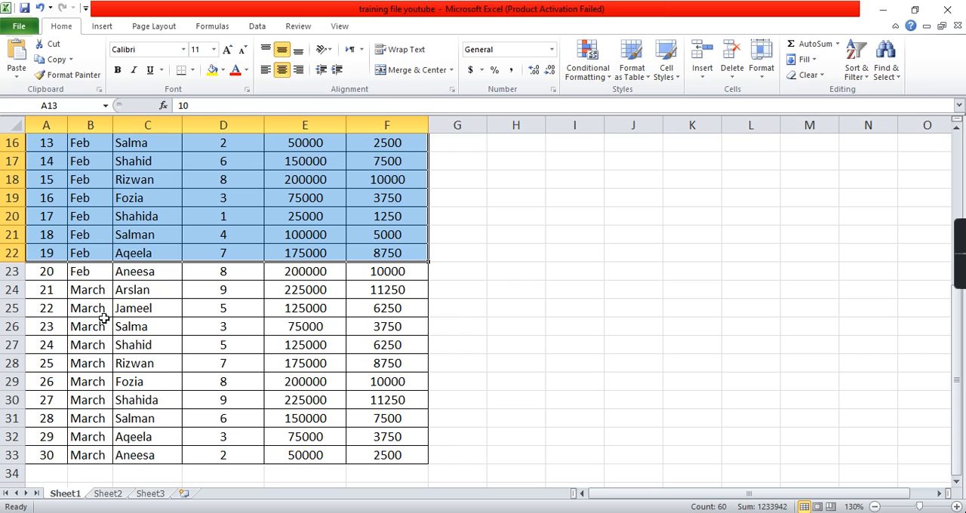
{"action": "left_click", "coordinate": [39, 275]}
{"action": "left_click_drag", "start_coordinate": [39, 275], "coordinate": [394, 451]}
{"action": "scroll", "coordinate": [395, 451], "scroll_direction": "up", "scroll_amount": 5}
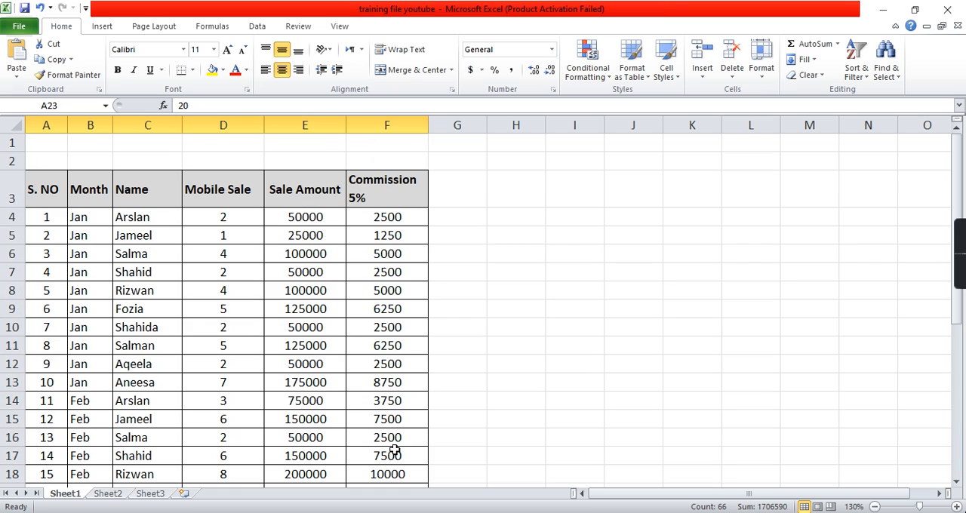
- Review the Mobile Sale, Sale Amount and Commission 5% columns, including the formulas in E4 and F4
{"action": "left_click", "coordinate": [223, 190]}
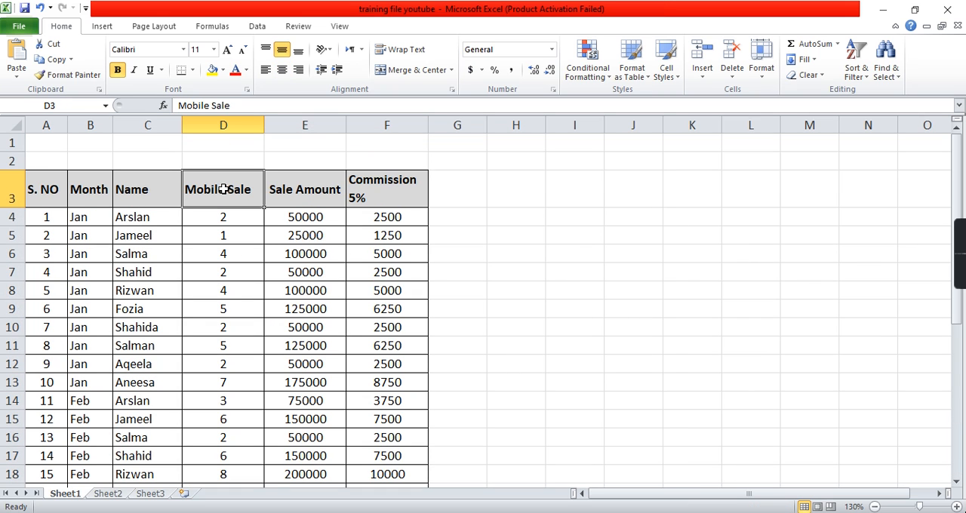
{"action": "left_click", "coordinate": [168, 218]}
{"action": "left_click", "coordinate": [225, 219]}
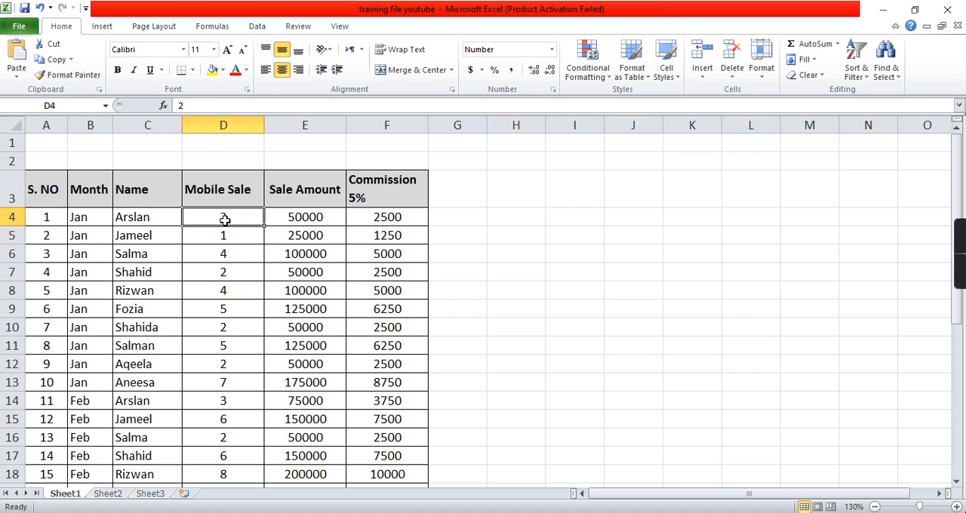
{"action": "left_click", "coordinate": [206, 236]}
{"action": "left_click", "coordinate": [206, 253]}
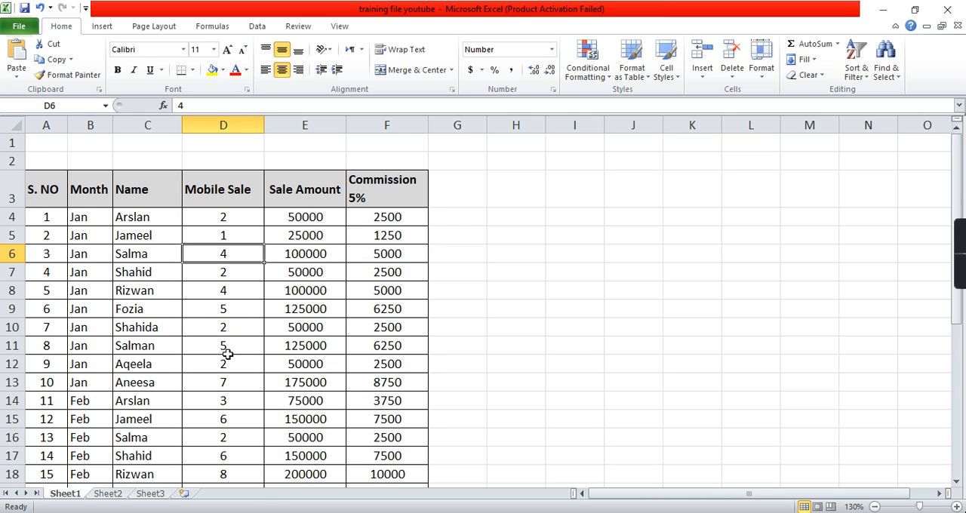
{"action": "scroll", "coordinate": [227, 354], "scroll_direction": "down", "scroll_amount": 2}
{"action": "scroll", "coordinate": [227, 354], "scroll_direction": "down", "scroll_amount": 3}
{"action": "scroll", "coordinate": [228, 354], "scroll_direction": "up", "scroll_amount": 5}
{"action": "left_click", "coordinate": [293, 217]}
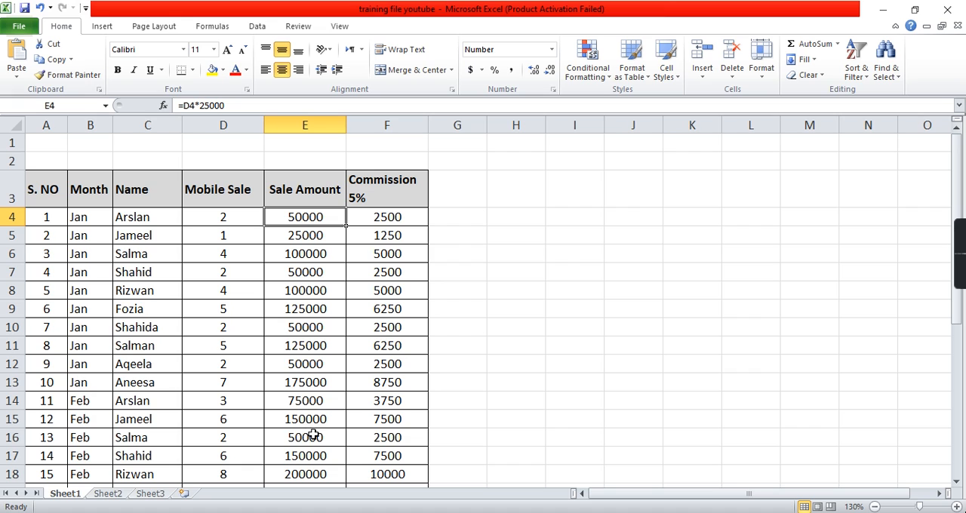
{"action": "left_click", "coordinate": [370, 219]}
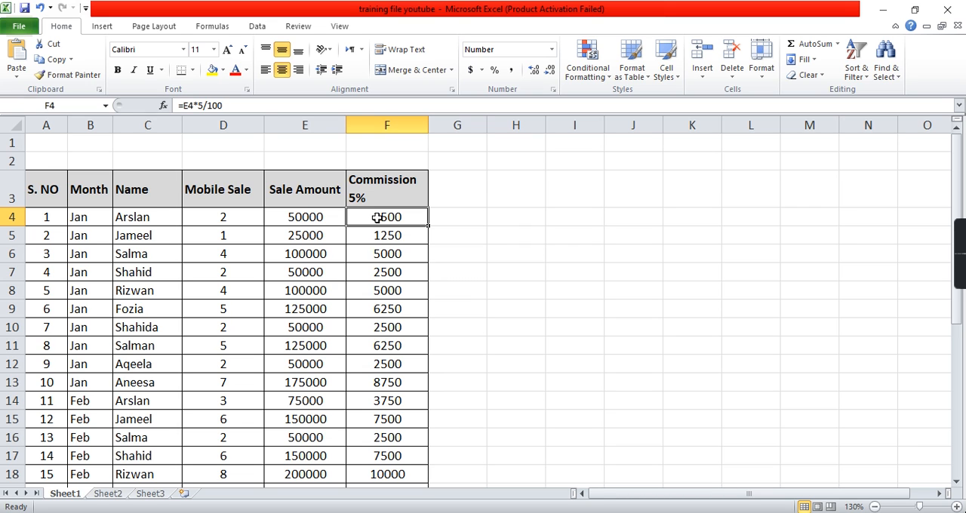
{"action": "scroll", "coordinate": [383, 368], "scroll_direction": "down", "scroll_amount": 3}
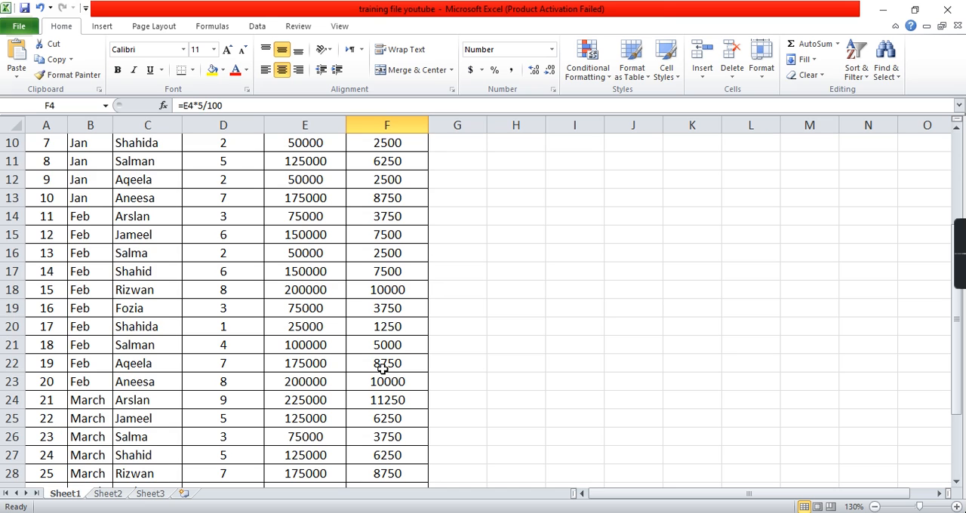
{"action": "scroll", "coordinate": [383, 368], "scroll_direction": "up", "scroll_amount": 3}
{"action": "left_click_drag", "start_coordinate": [43, 190], "coordinate": [255, 295]}
{"action": "left_click", "coordinate": [256, 296]}
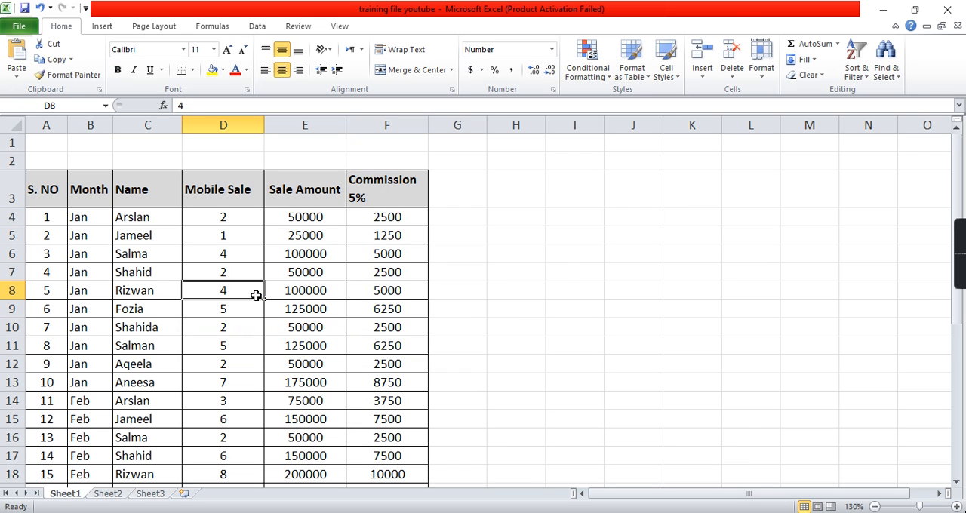
{"action": "left_click", "coordinate": [57, 189]}
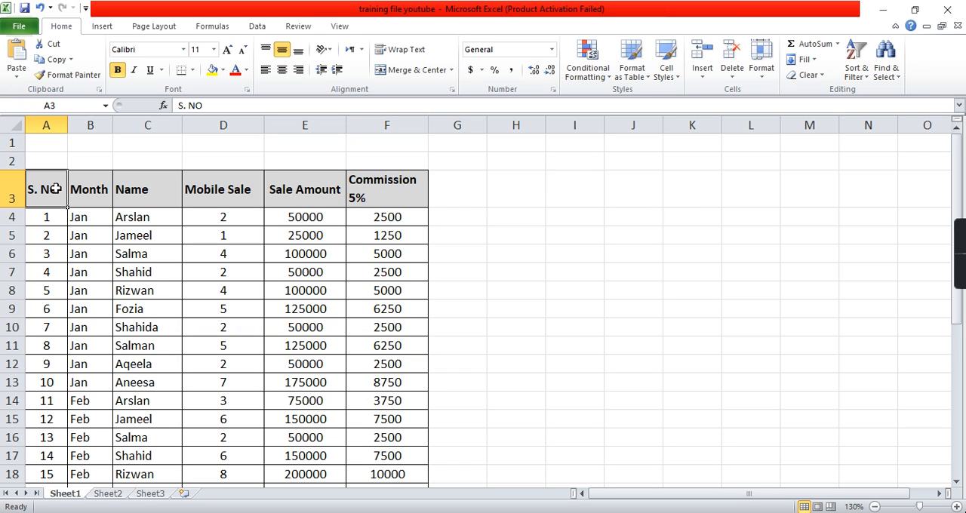
- Start a new PivotTable on Sheet2 using Sheet1!$A$3:$F$33, including the header row, as the source range
{"action": "left_click", "coordinate": [108, 494]}
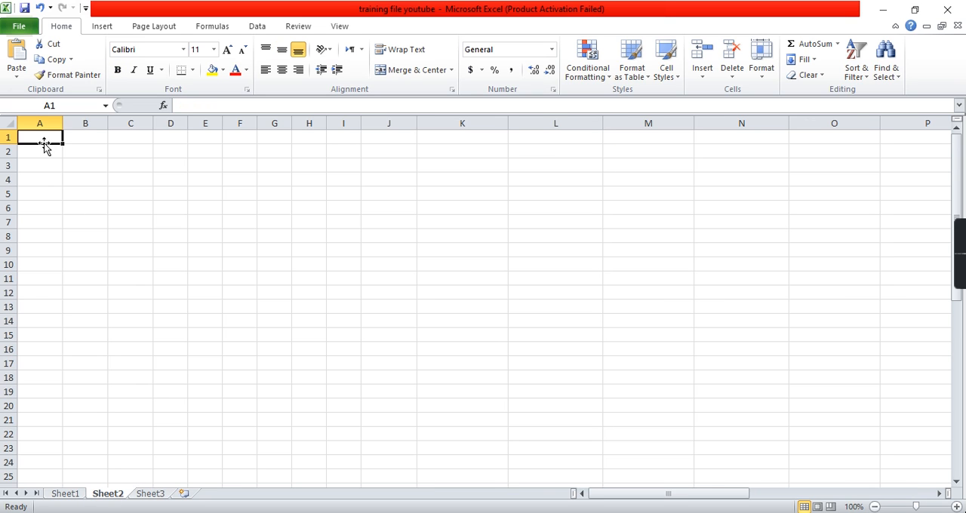
{"action": "left_click", "coordinate": [109, 26]}
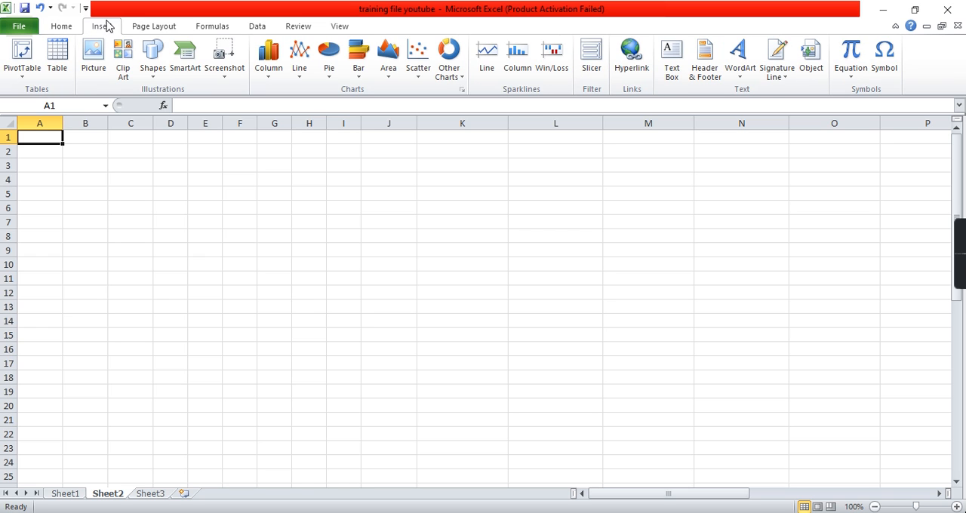
{"action": "left_click", "coordinate": [30, 76]}
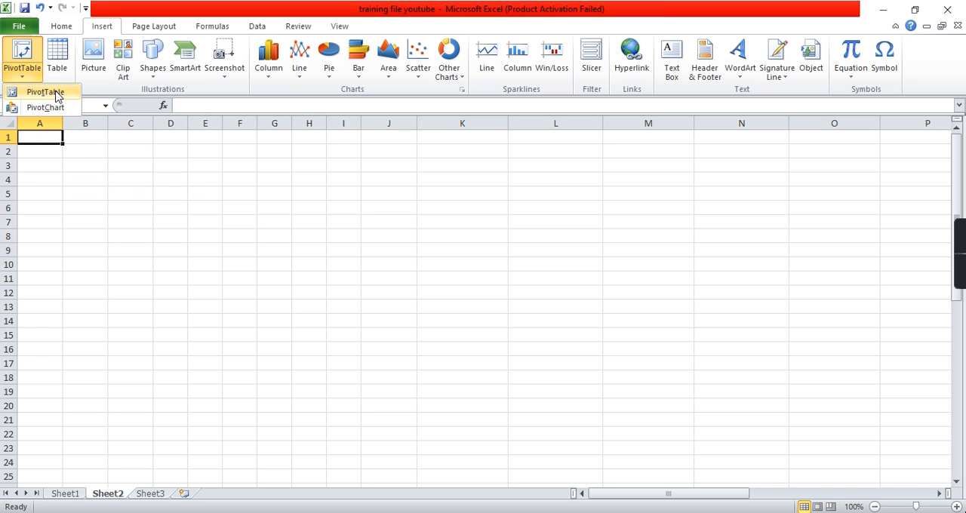
{"action": "left_click", "coordinate": [56, 93]}
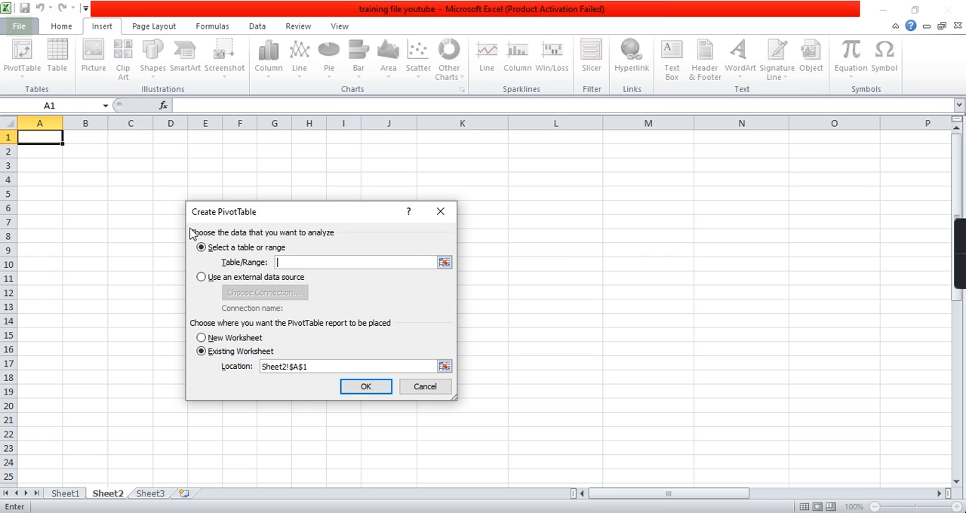
{"action": "left_click", "coordinate": [443, 262]}
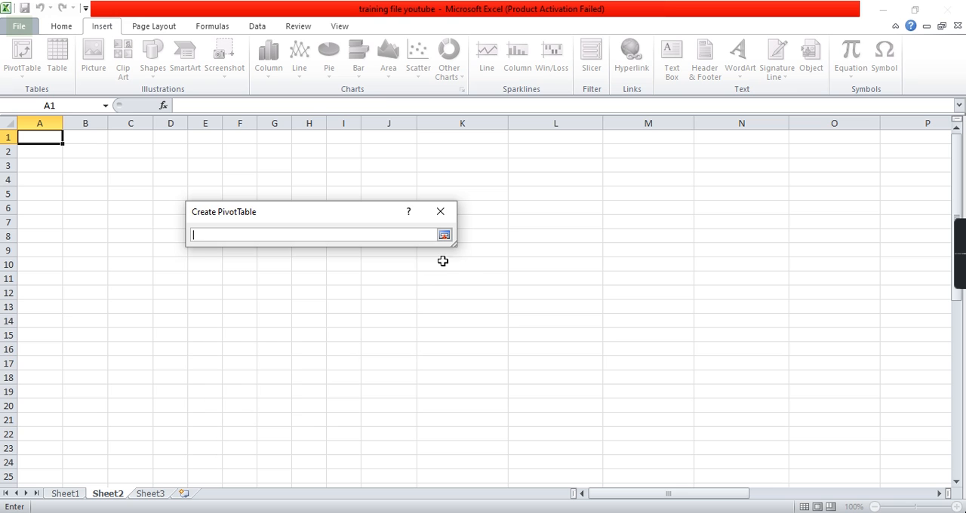
{"action": "left_click", "coordinate": [75, 493]}
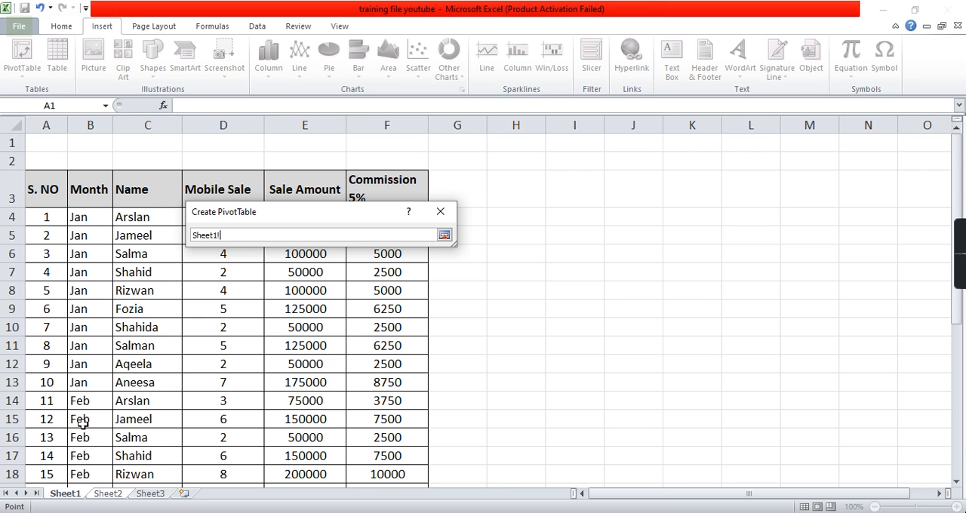
{"action": "left_click", "coordinate": [52, 196]}
{"action": "left_click_drag", "start_coordinate": [51, 196], "coordinate": [367, 432]}
{"action": "left_click", "coordinate": [443, 235]}
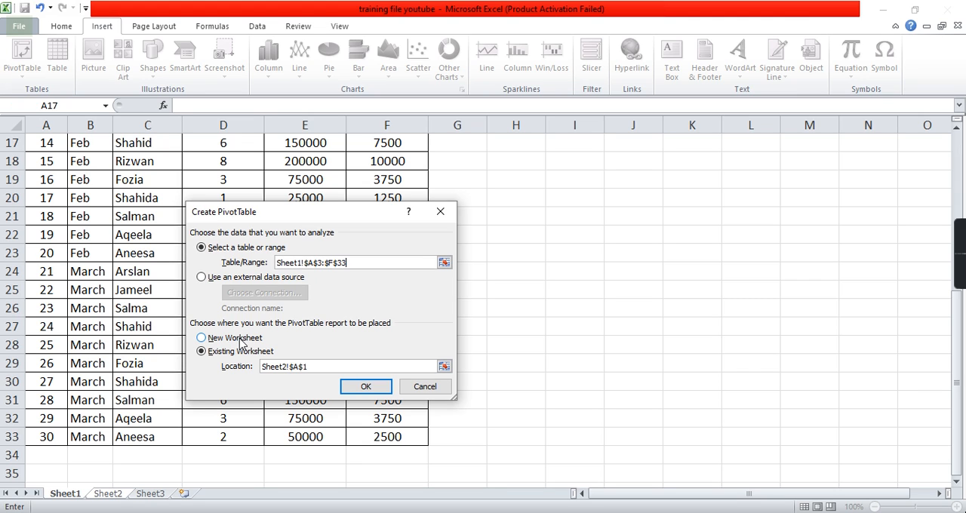
- Place the PivotTable in the existing worksheet at Sheet2!$A$1 and create it
{"action": "left_click", "coordinate": [240, 338]}
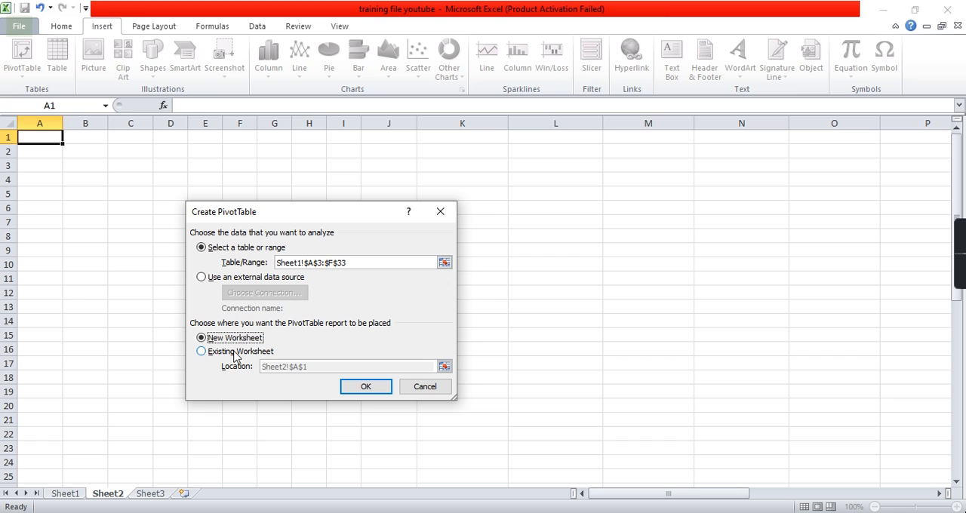
{"action": "left_click", "coordinate": [235, 351]}
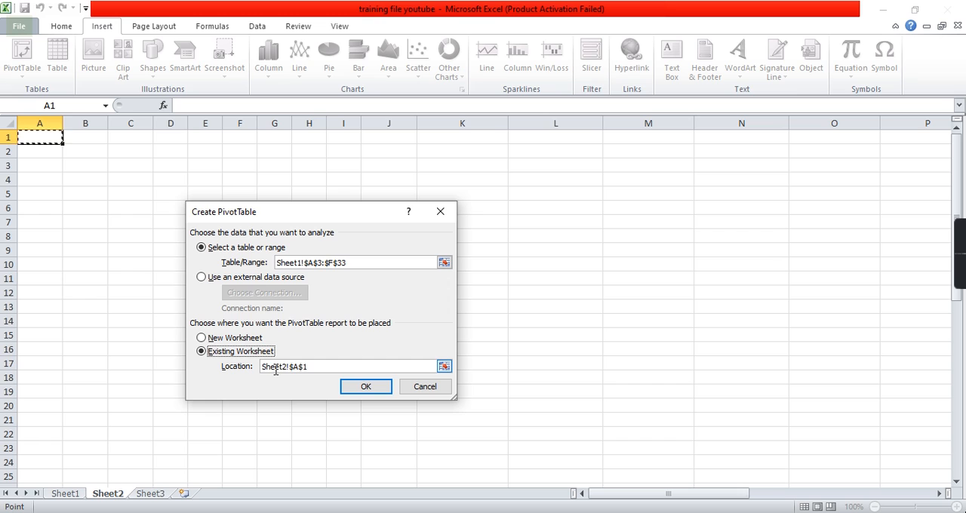
{"action": "left_click", "coordinate": [353, 387]}
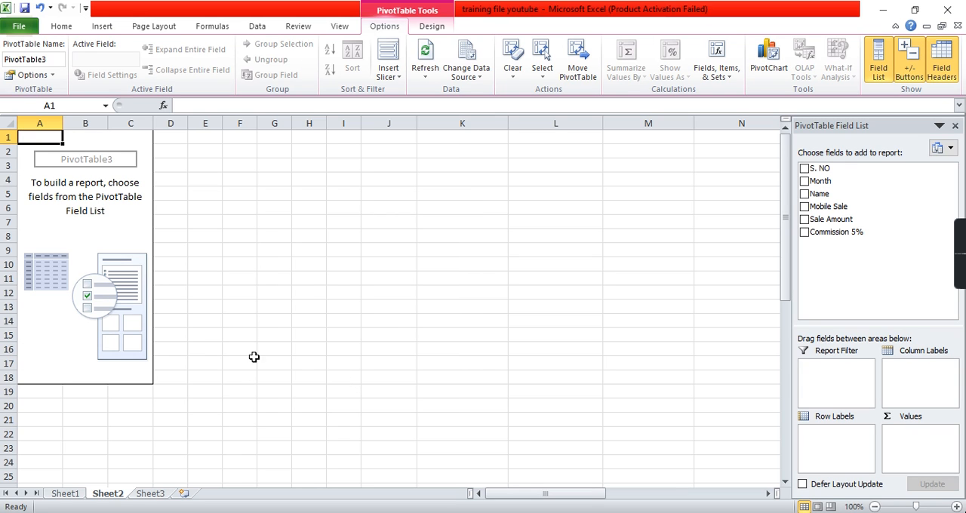
- Check the source table's headers on Sheet1, and add Month and Name beneath it as the PivotTable's row labels on Sheet2
{"action": "left_click", "coordinate": [65, 493]}
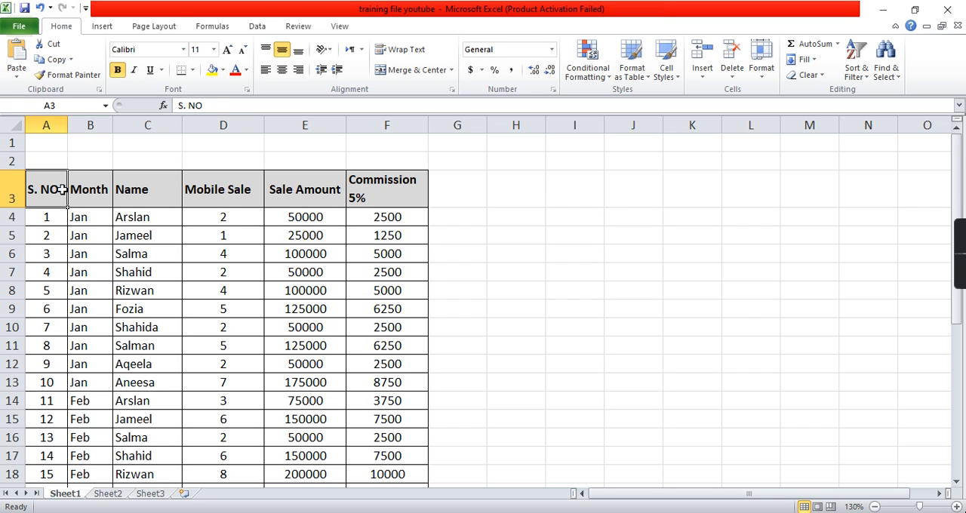
{"action": "left_click_drag", "start_coordinate": [56, 189], "coordinate": [356, 179]}
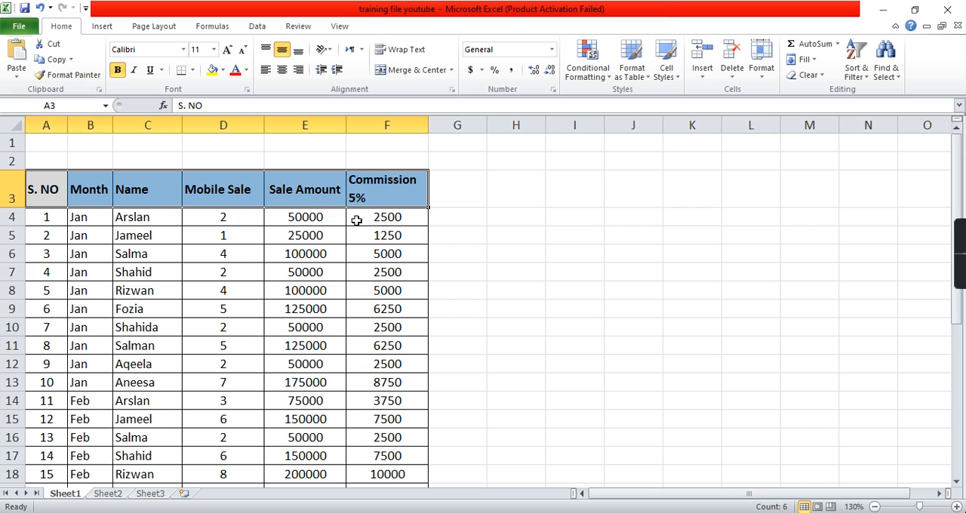
{"action": "left_click", "coordinate": [113, 494]}
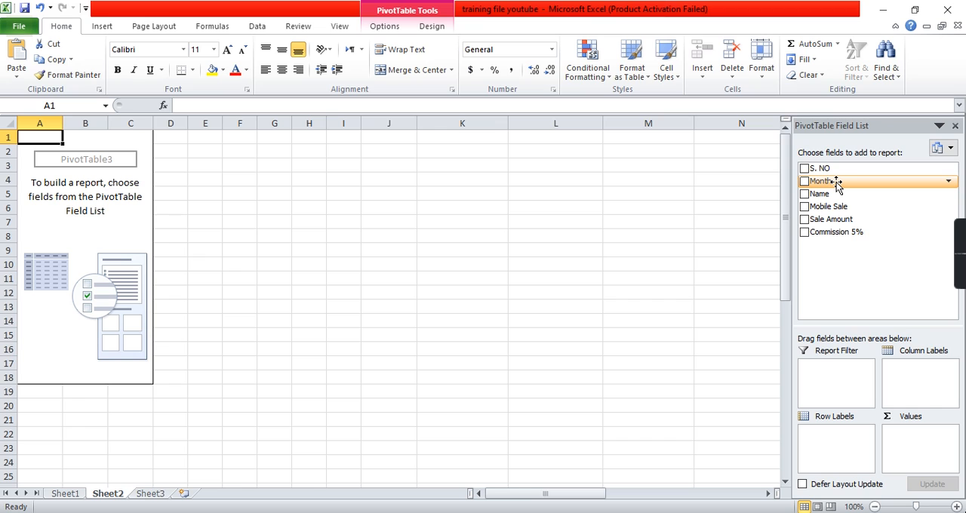
{"action": "left_click_drag", "start_coordinate": [836, 184], "coordinate": [822, 442]}
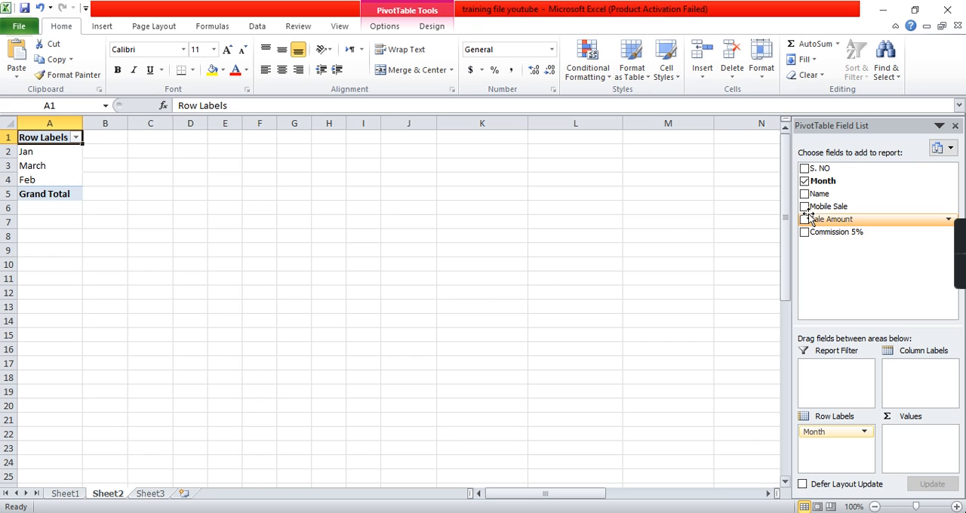
{"action": "left_click_drag", "start_coordinate": [820, 197], "coordinate": [821, 451]}
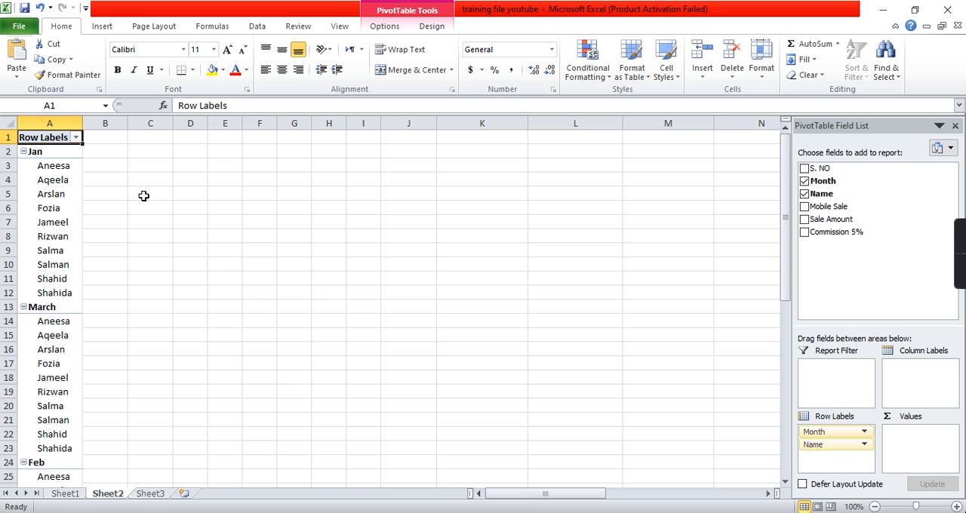
- Compare the PivotTable's month and name groups with the monthly records in the source table on Sheet1
{"action": "left_click", "coordinate": [63, 153]}
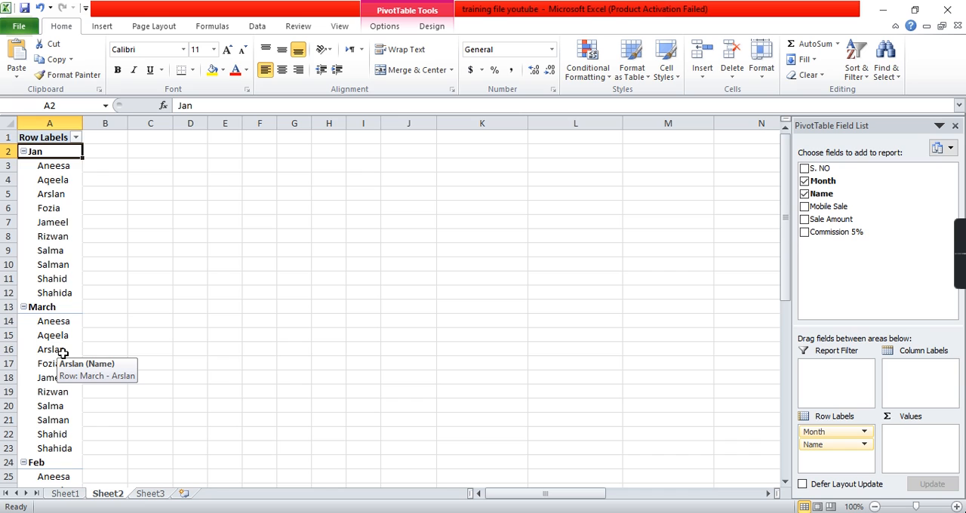
{"action": "scroll", "coordinate": [63, 353], "scroll_direction": "down", "scroll_amount": 1}
{"action": "scroll", "coordinate": [56, 306], "scroll_direction": "up", "scroll_amount": 1}
{"action": "scroll", "coordinate": [55, 308], "scroll_direction": "down", "scroll_amount": 1}
{"action": "scroll", "coordinate": [54, 307], "scroll_direction": "up", "scroll_amount": 1}
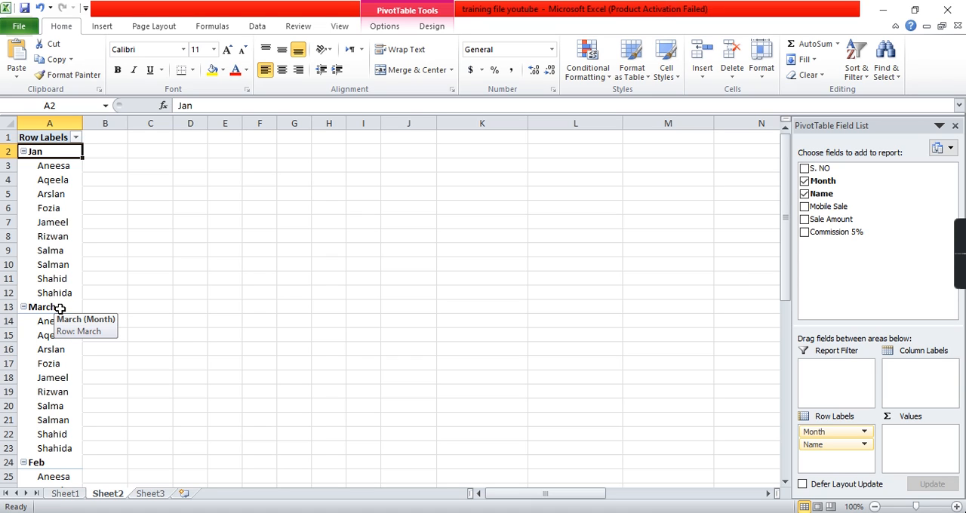
{"action": "left_click", "coordinate": [65, 494]}
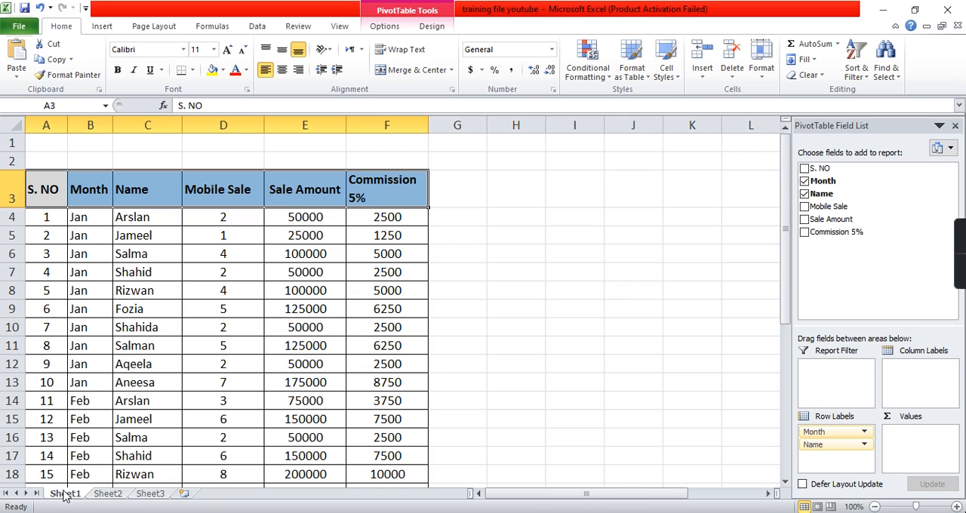
{"action": "scroll", "coordinate": [99, 338], "scroll_direction": "down", "scroll_amount": 5}
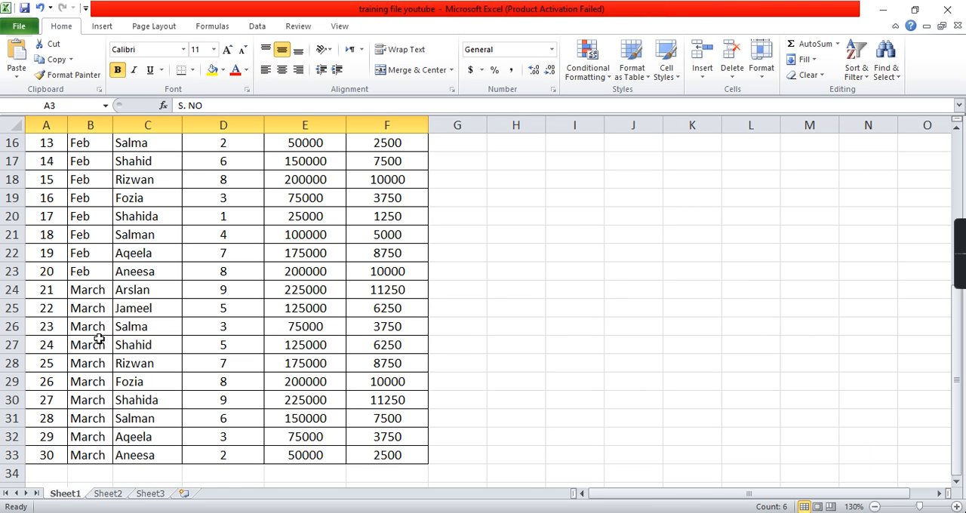
{"action": "scroll", "coordinate": [99, 293], "scroll_direction": "up", "scroll_amount": 4}
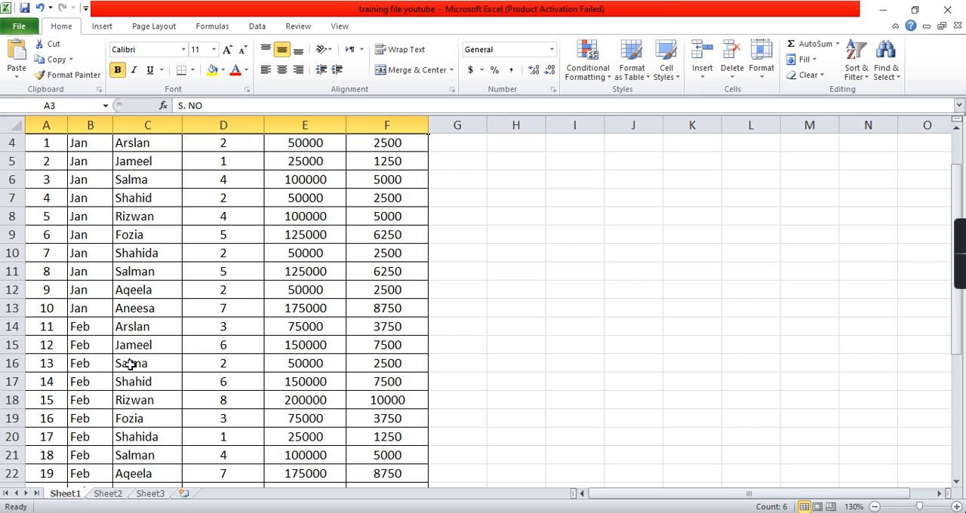
- On Sheet2, try Name above Month in the PivotTable's row labels, and restore Month above Name
{"action": "left_click", "coordinate": [107, 493]}
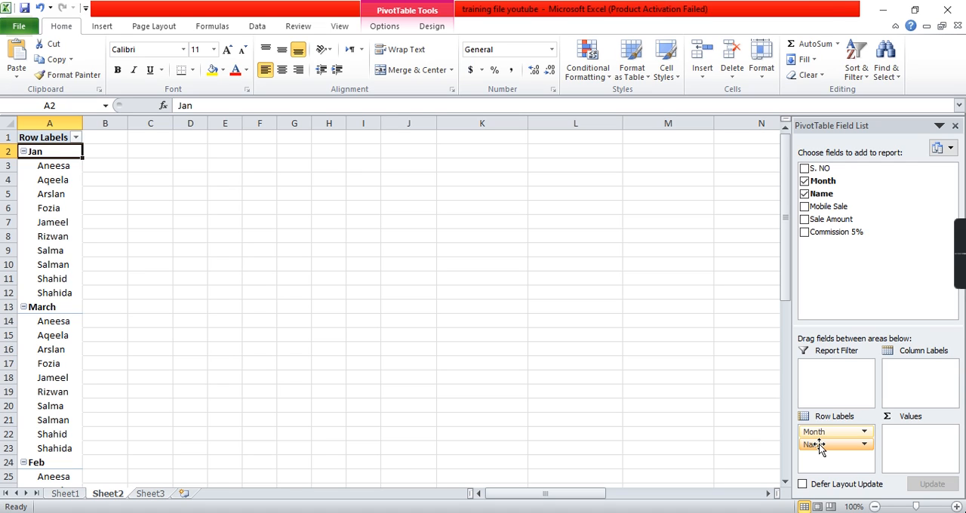
{"action": "left_click_drag", "start_coordinate": [820, 446], "coordinate": [821, 432]}
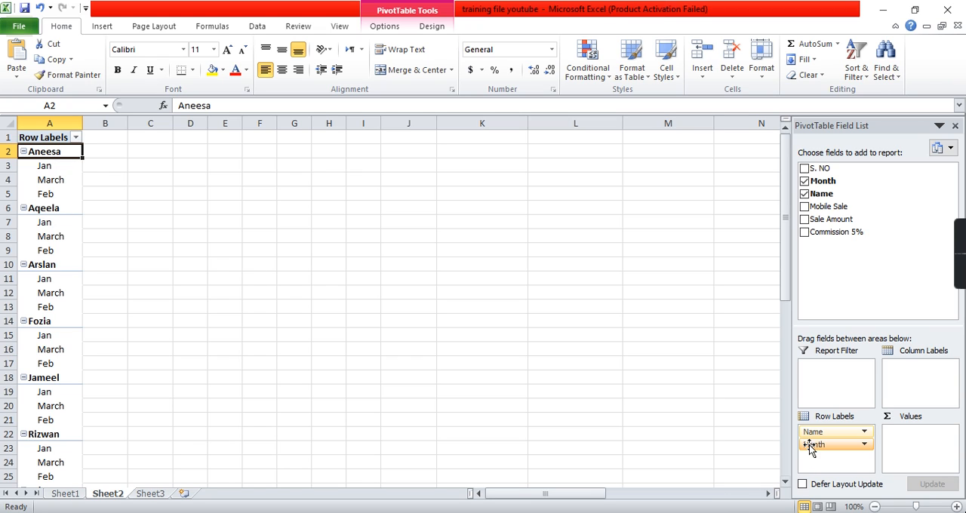
{"action": "left_click_drag", "start_coordinate": [814, 447], "coordinate": [817, 433]}
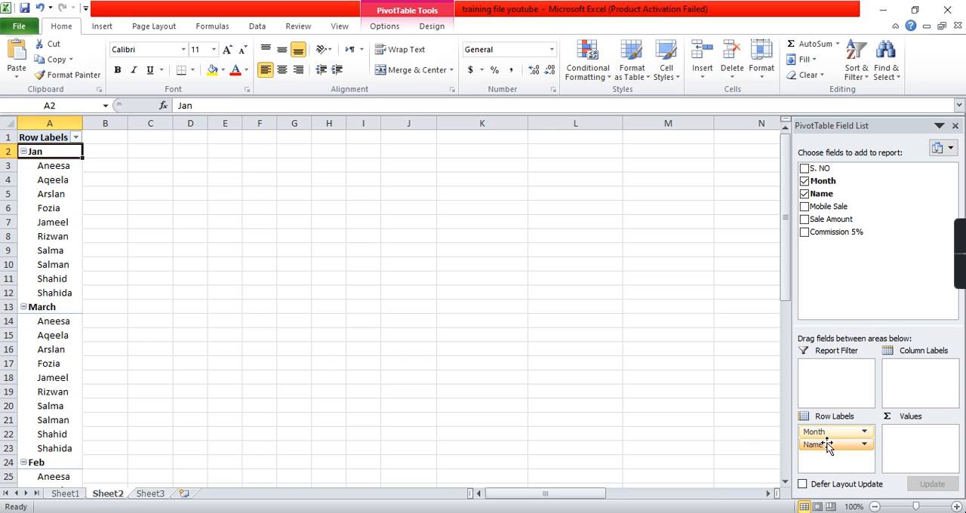
- Examine how the salespeople's names repeat under Jan, Feb and March in the source table on Sheet1
{"action": "left_click", "coordinate": [72, 495]}
{"action": "scroll", "coordinate": [143, 298], "scroll_direction": "up", "scroll_amount": 1}
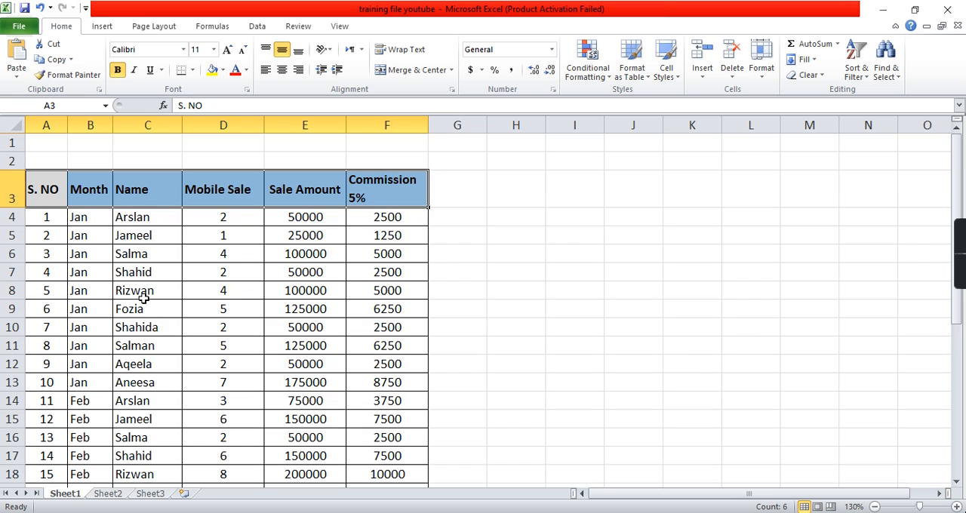
{"action": "scroll", "coordinate": [144, 299], "scroll_direction": "down", "scroll_amount": 1}
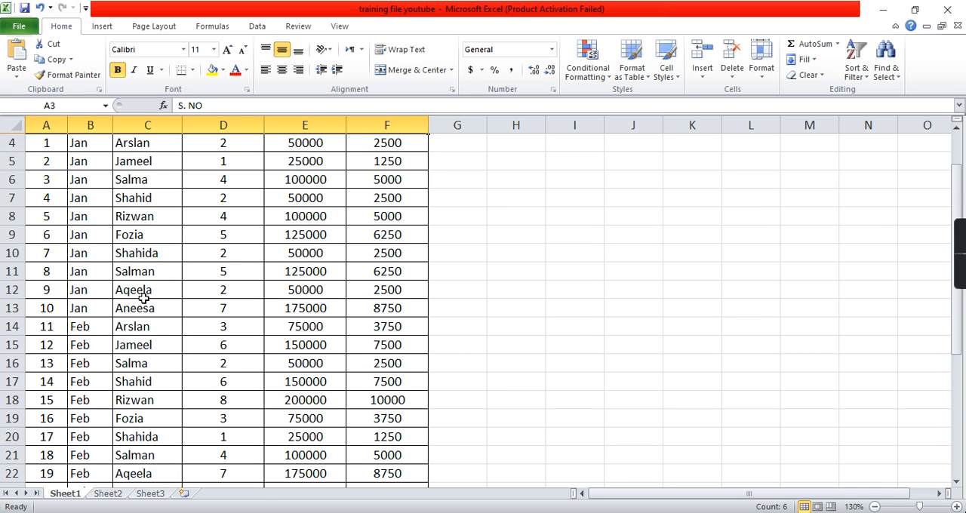
{"action": "scroll", "coordinate": [144, 298], "scroll_direction": "down", "scroll_amount": 5}
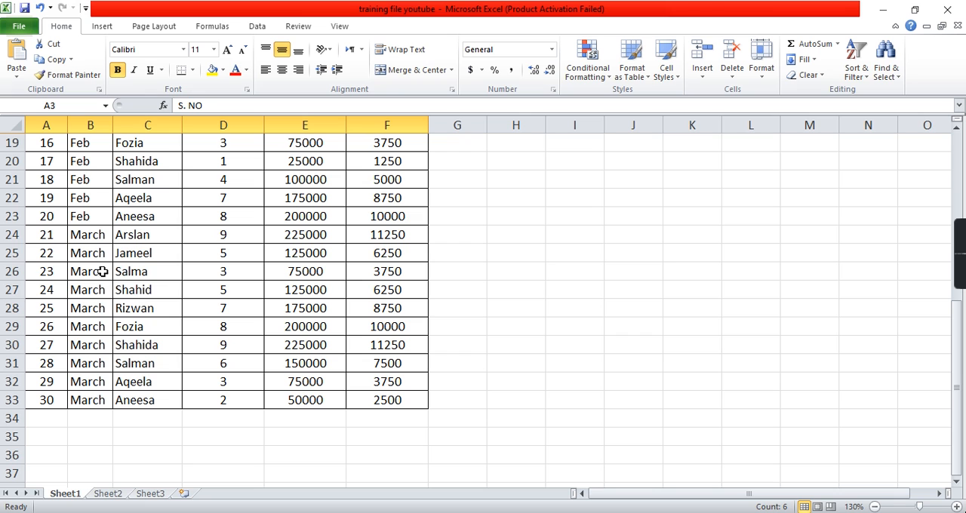
{"action": "scroll", "coordinate": [213, 268], "scroll_direction": "up", "scroll_amount": 4}
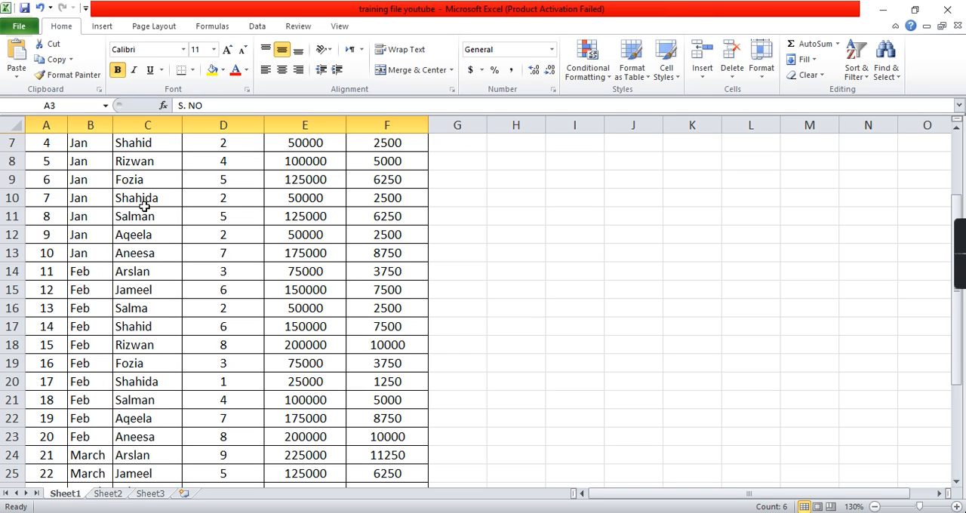
{"action": "left_click", "coordinate": [136, 179]}
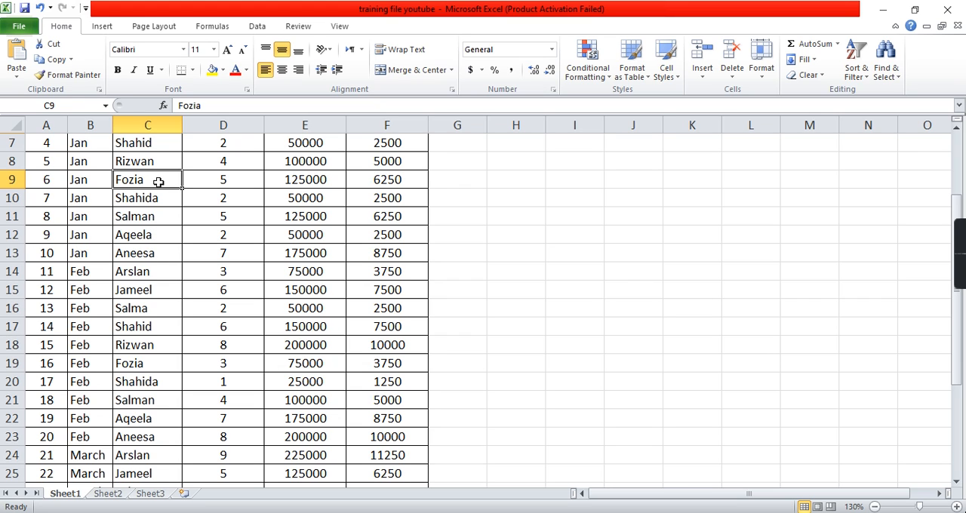
{"action": "scroll", "coordinate": [158, 182], "scroll_direction": "up", "scroll_amount": 2}
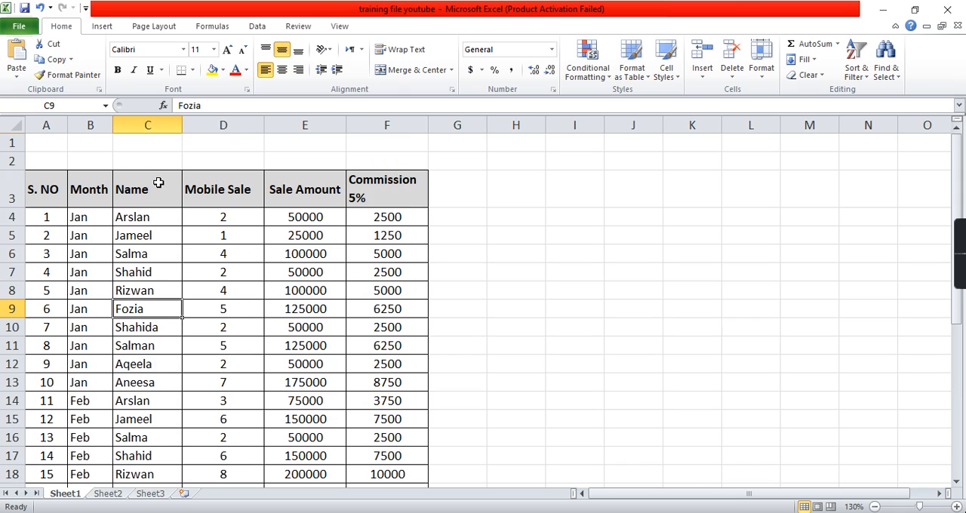
{"action": "left_click", "coordinate": [149, 220]}
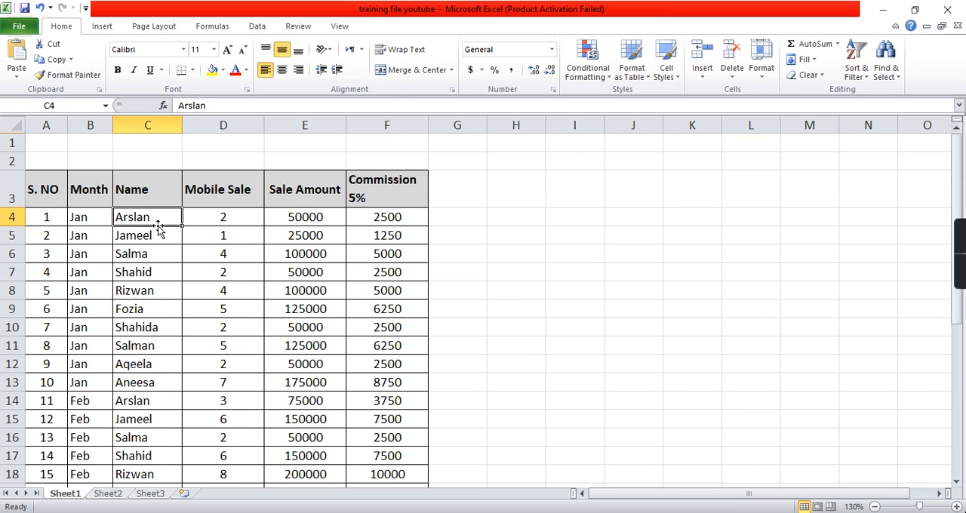
{"action": "scroll", "coordinate": [162, 220], "scroll_direction": "down", "scroll_amount": 1}
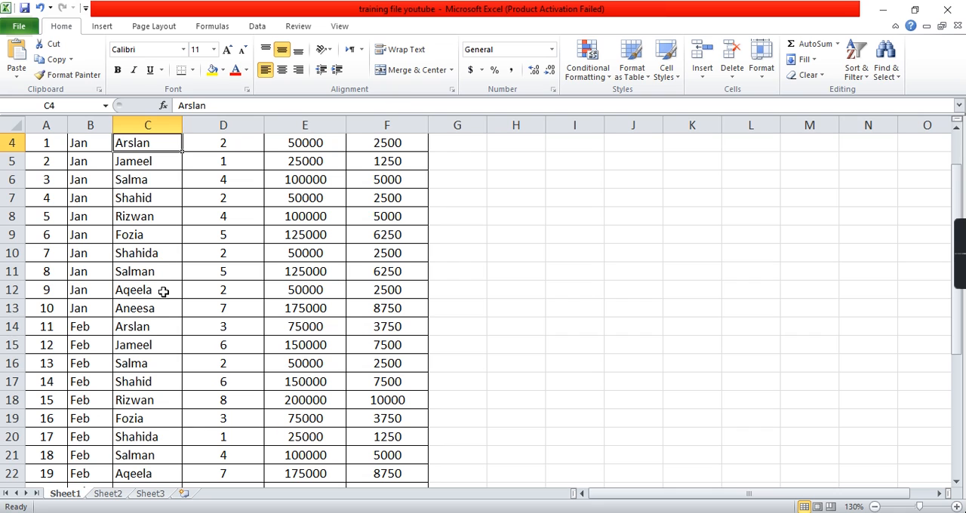
{"action": "left_click", "coordinate": [155, 324]}
{"action": "scroll", "coordinate": [154, 324], "scroll_direction": "up", "scroll_amount": 1}
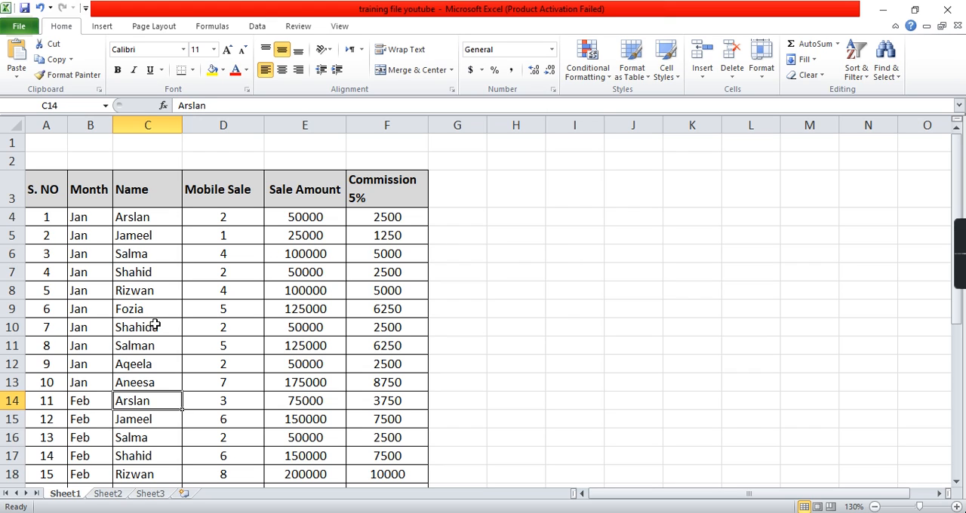
- Add Mobile Sale, Sale Amount and Commission 5% as summed values of the PivotTable on Sheet2
{"action": "left_click", "coordinate": [117, 496]}
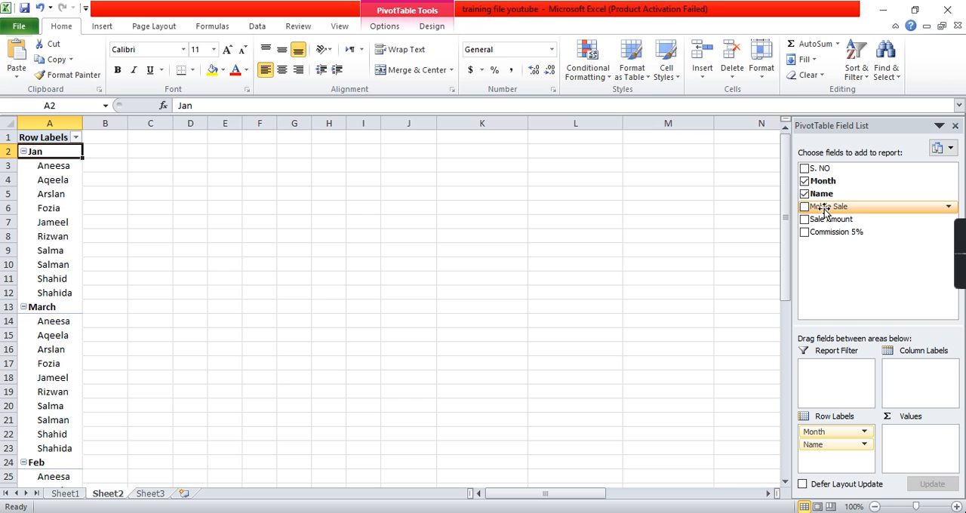
{"action": "left_click_drag", "start_coordinate": [825, 212], "coordinate": [900, 437]}
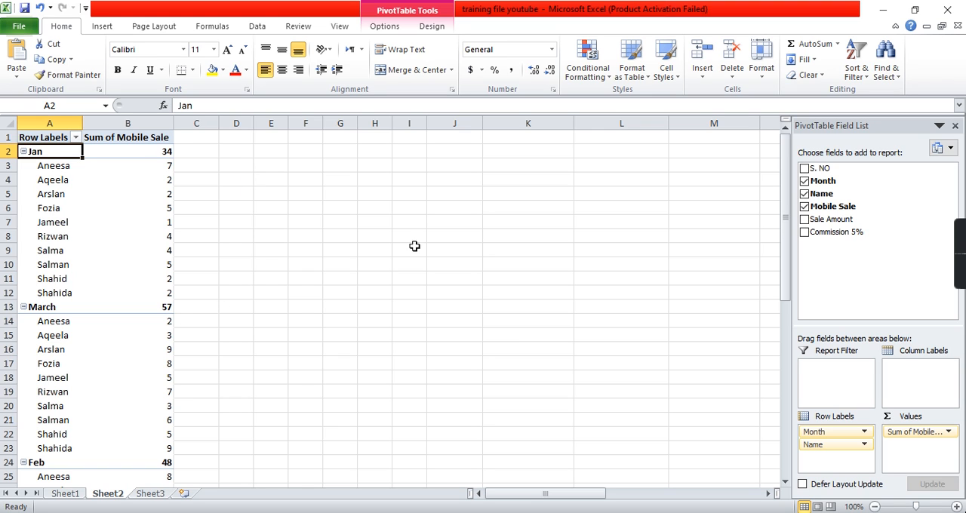
{"action": "left_click_drag", "start_coordinate": [837, 224], "coordinate": [900, 451]}
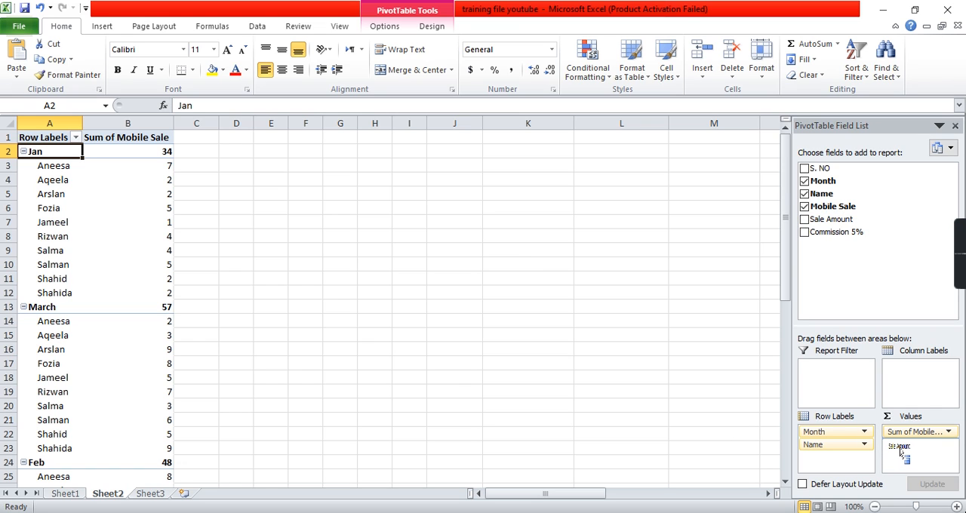
{"action": "left_click_drag", "start_coordinate": [900, 451], "coordinate": [905, 448]}
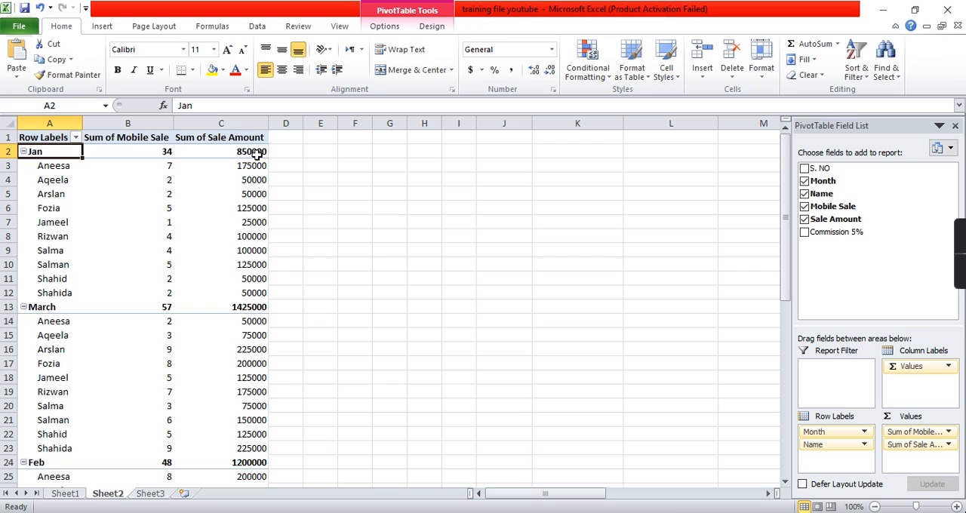
{"action": "left_click_drag", "start_coordinate": [835, 236], "coordinate": [902, 463]}
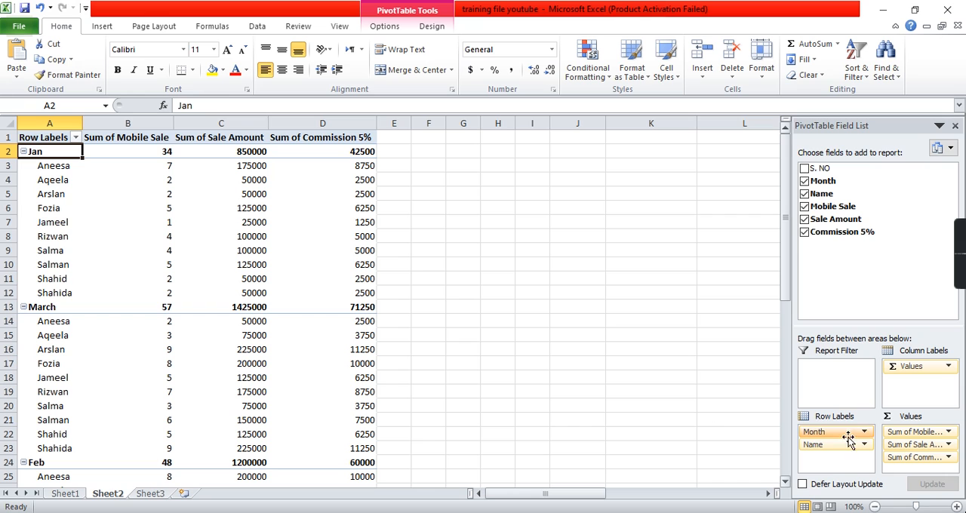
- Group the PivotTable by Name above Month to review each salesperson's monthly figures, and restore Month above Name
{"action": "left_click_drag", "start_coordinate": [841, 445], "coordinate": [836, 429]}
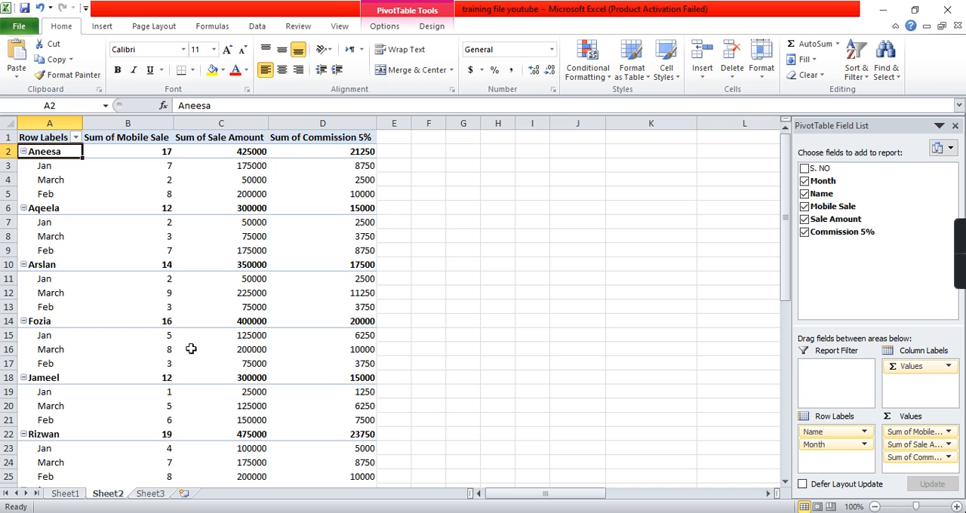
{"action": "scroll", "coordinate": [189, 345], "scroll_direction": "down", "scroll_amount": 2}
{"action": "scroll", "coordinate": [191, 348], "scroll_direction": "up", "scroll_amount": 2}
{"action": "scroll", "coordinate": [191, 348], "scroll_direction": "down", "scroll_amount": 9}
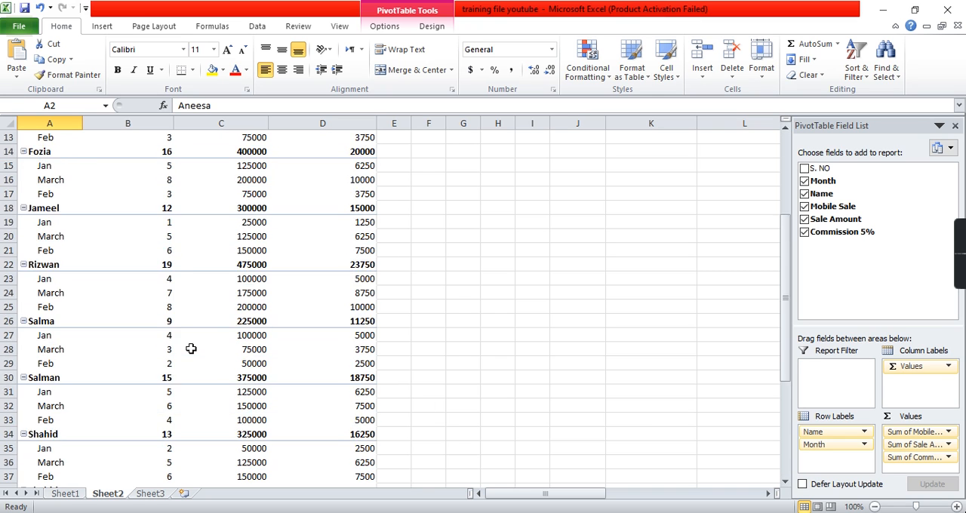
{"action": "scroll", "coordinate": [190, 348], "scroll_direction": "up", "scroll_amount": 9}
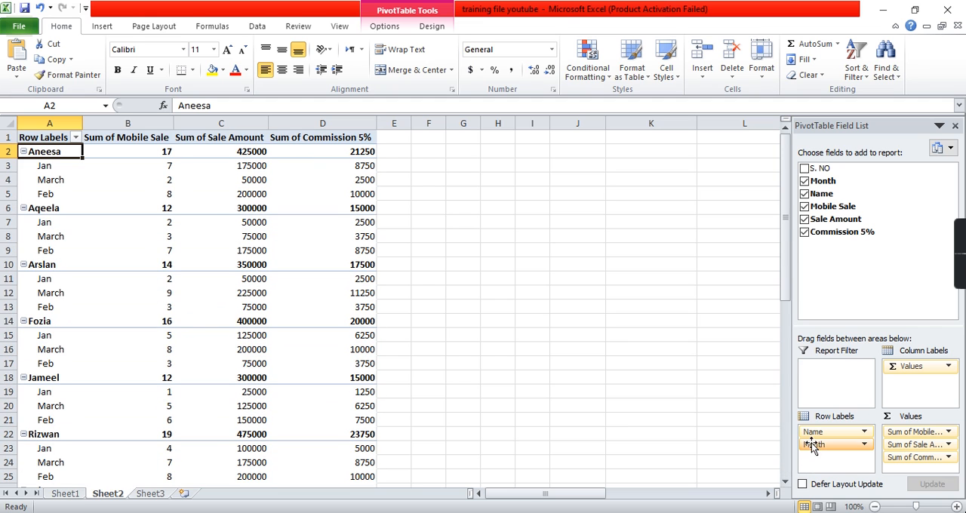
{"action": "left_click_drag", "start_coordinate": [814, 432], "coordinate": [816, 461]}
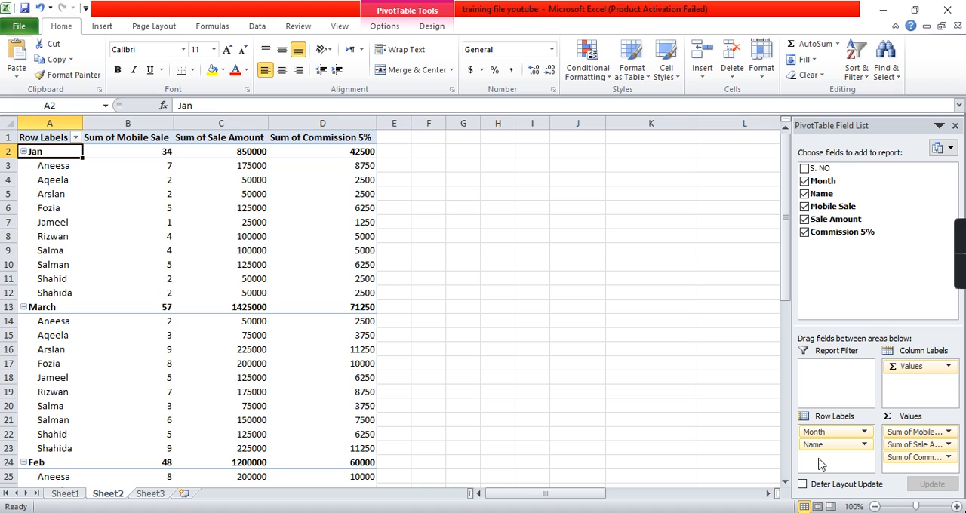
- Collapse the Jan, March and Feb groups to their month totals, and expand all three again
{"action": "left_click", "coordinate": [23, 152]}
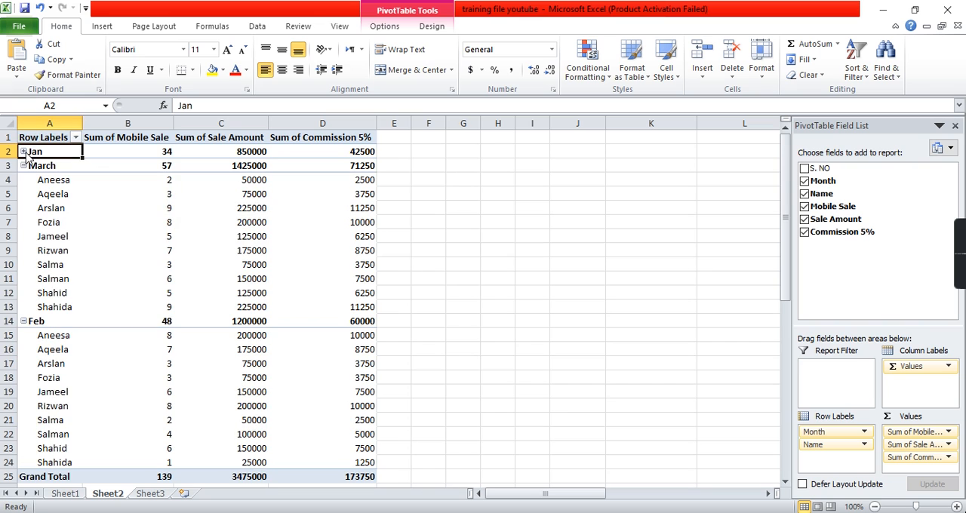
{"action": "left_click", "coordinate": [24, 165]}
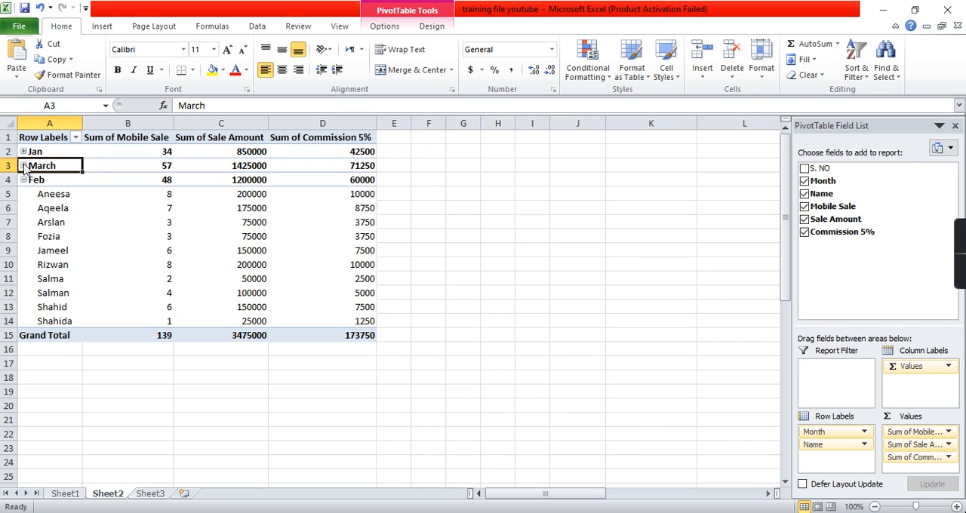
{"action": "left_click", "coordinate": [23, 179]}
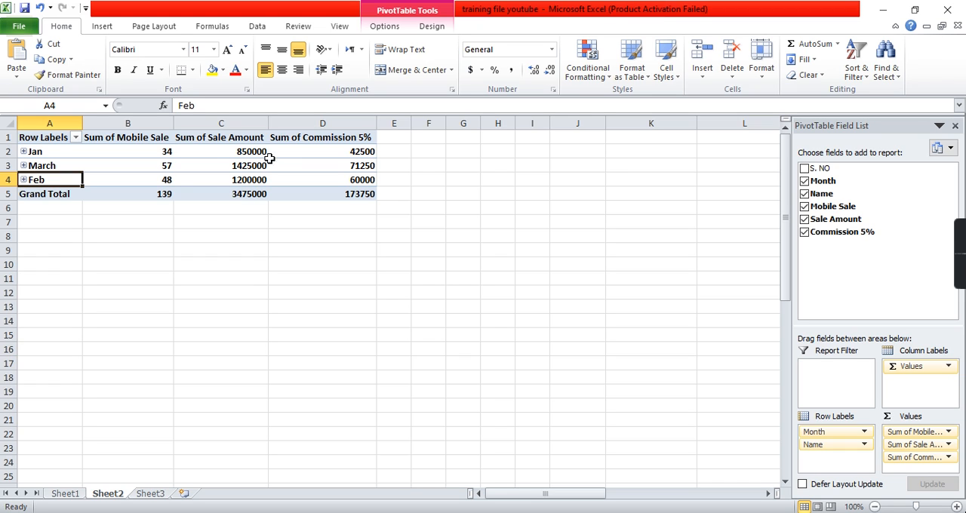
{"action": "left_click", "coordinate": [23, 151]}
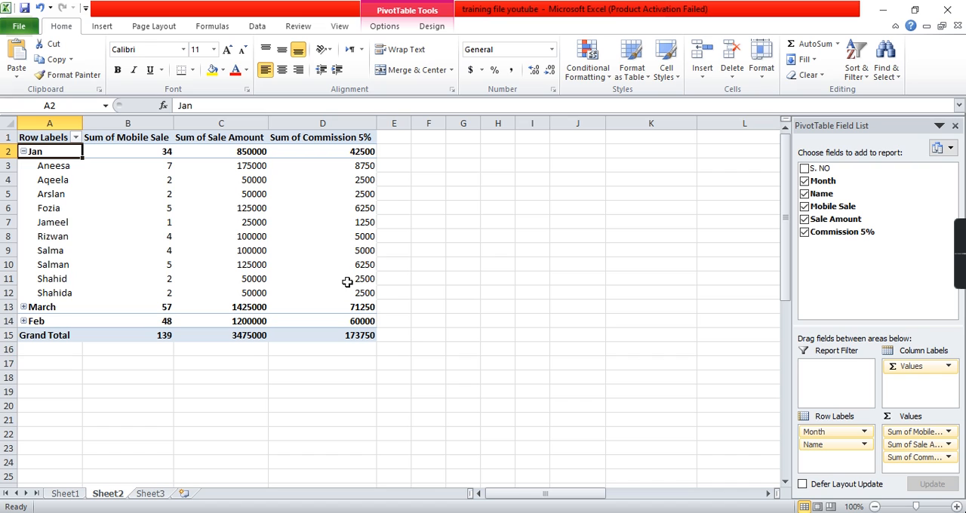
{"action": "left_click", "coordinate": [24, 307]}
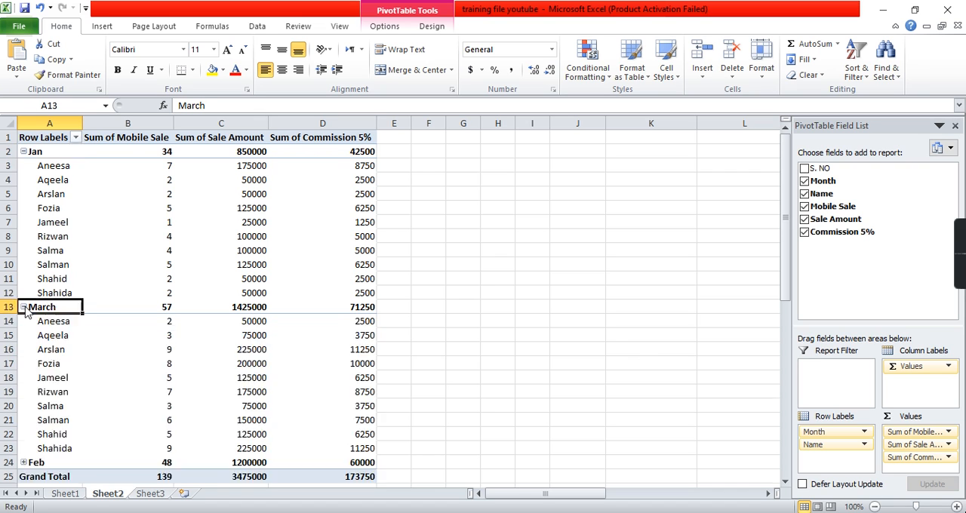
{"action": "scroll", "coordinate": [193, 386], "scroll_direction": "down", "scroll_amount": 1}
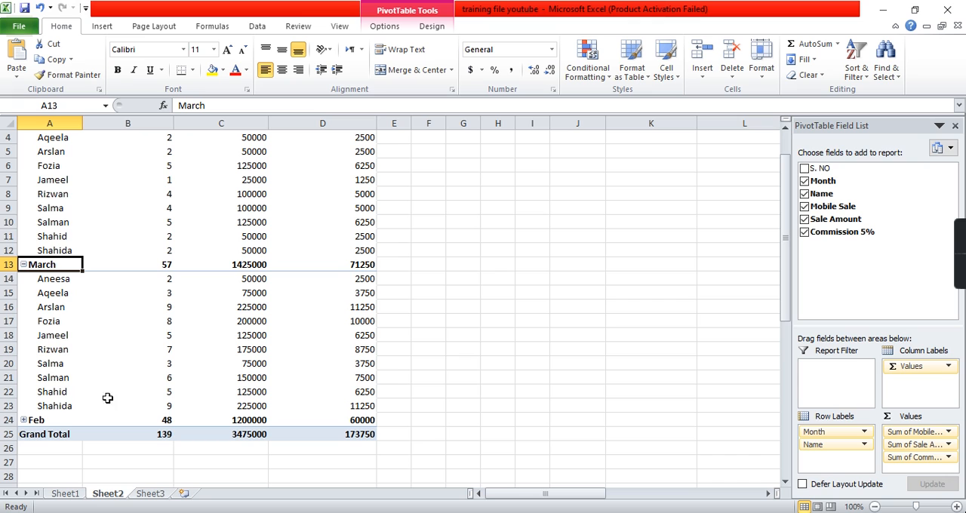
{"action": "left_click", "coordinate": [23, 420]}
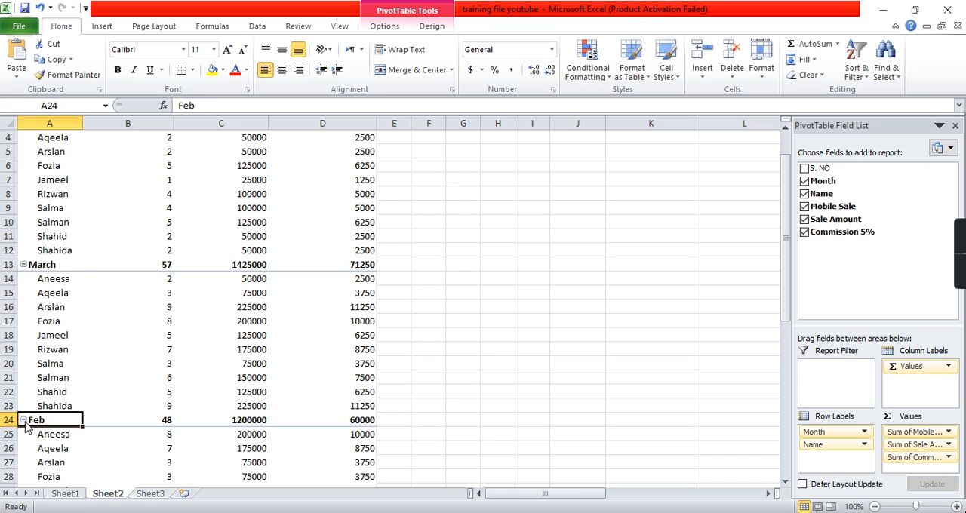
{"action": "scroll", "coordinate": [326, 363], "scroll_direction": "up", "scroll_amount": 1}
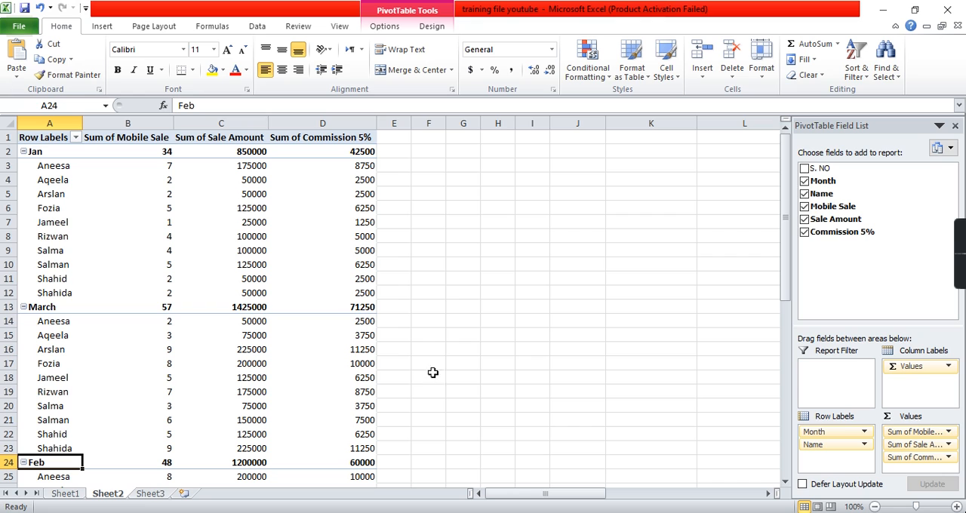
- Review the summary calculations in Mobile Sale's value field settings, trying Count, Average, Max and Min, and discard the changes
{"action": "left_click_drag", "start_coordinate": [163, 194], "coordinate": [325, 194]}
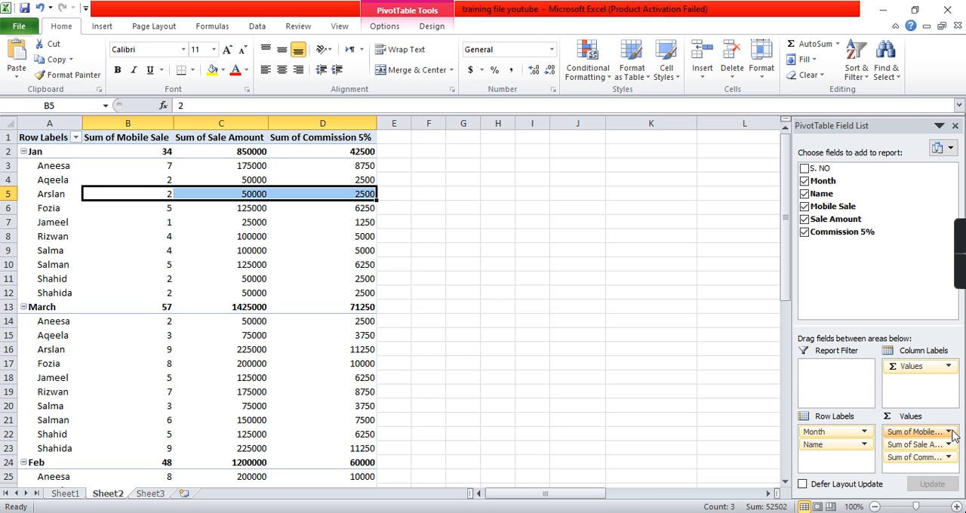
{"action": "left_click", "coordinate": [950, 433]}
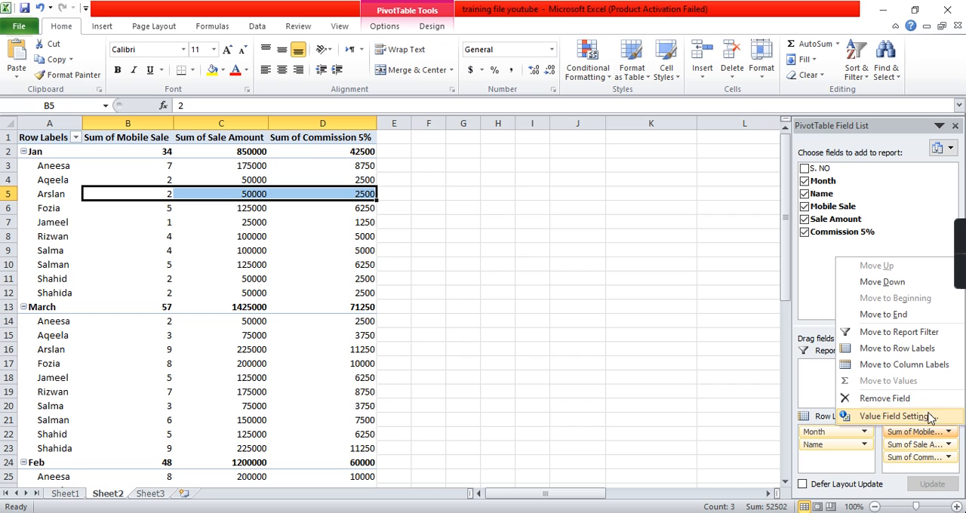
{"action": "left_click", "coordinate": [927, 420]}
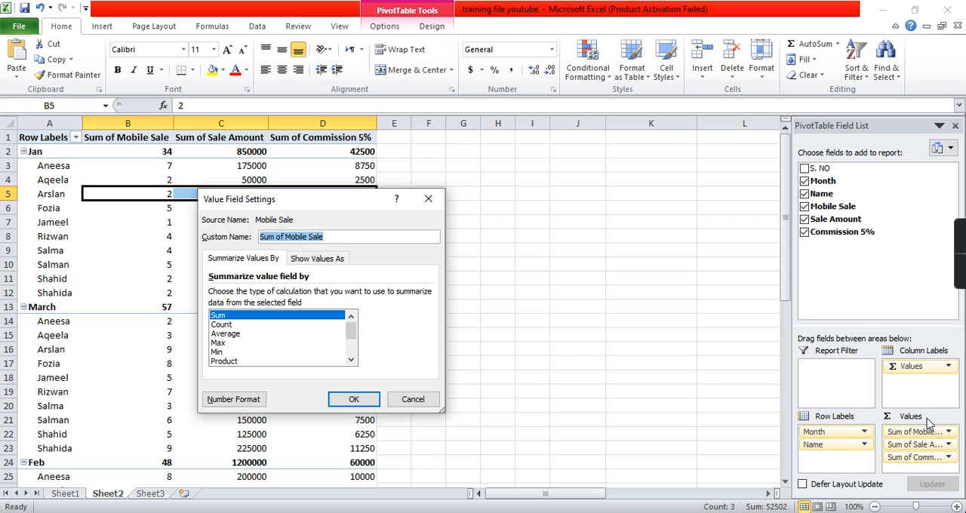
{"action": "left_click", "coordinate": [262, 325]}
{"action": "left_click", "coordinate": [249, 334]}
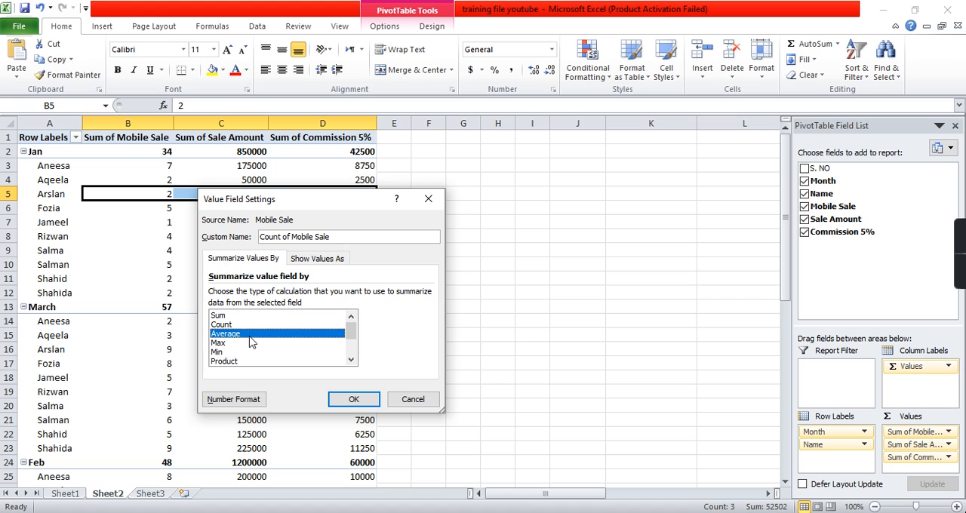
{"action": "left_click", "coordinate": [247, 343]}
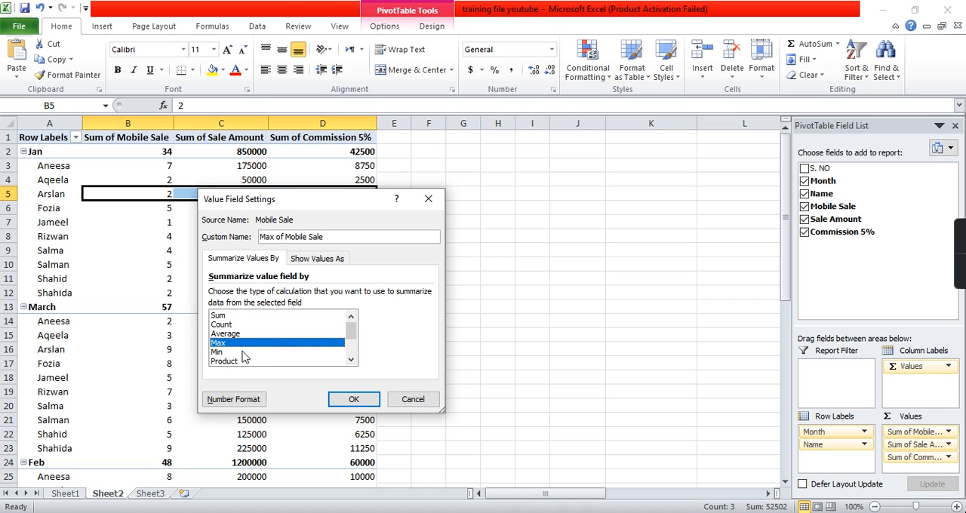
{"action": "left_click", "coordinate": [243, 352]}
{"action": "left_click", "coordinate": [351, 360]}
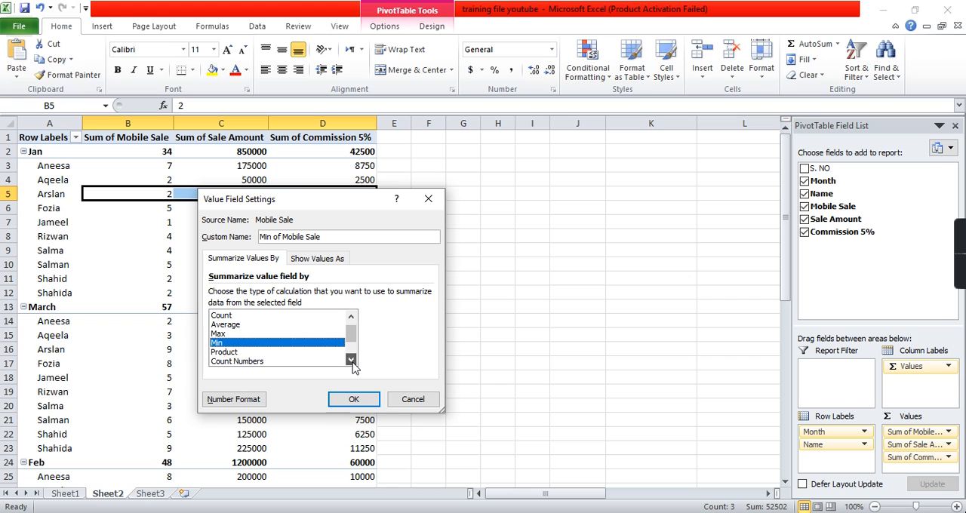
{"action": "left_click", "coordinate": [350, 359]}
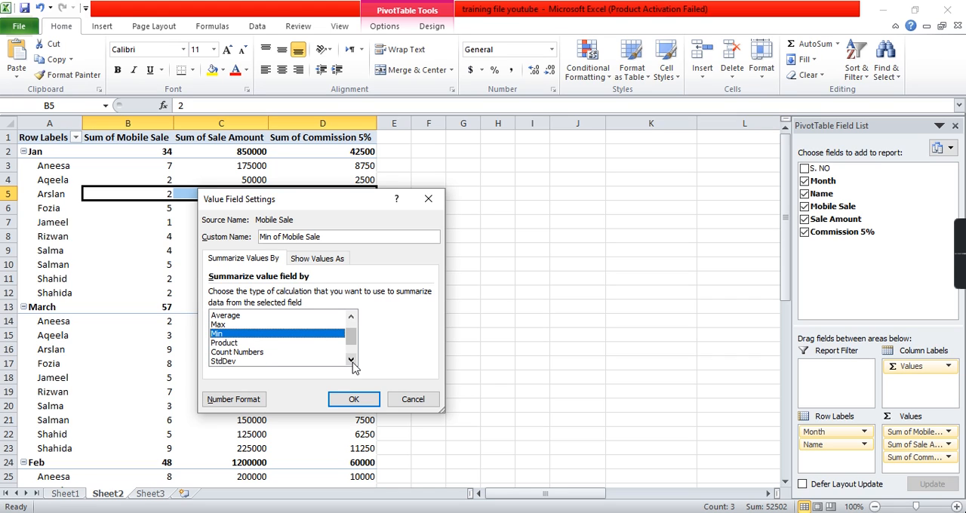
{"action": "left_click", "coordinate": [350, 360]}
{"action": "left_click", "coordinate": [351, 360]}
{"action": "left_click", "coordinate": [351, 360]}
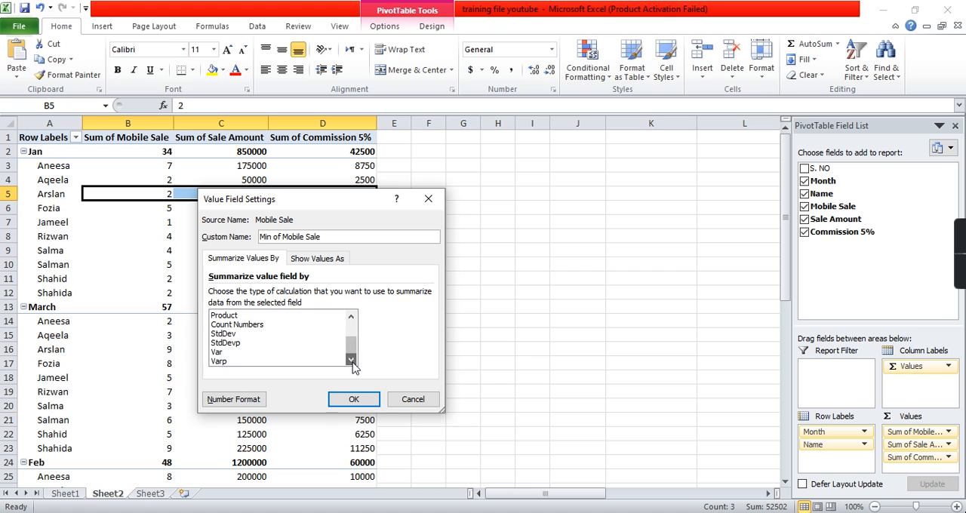
{"action": "left_click", "coordinate": [415, 401]}
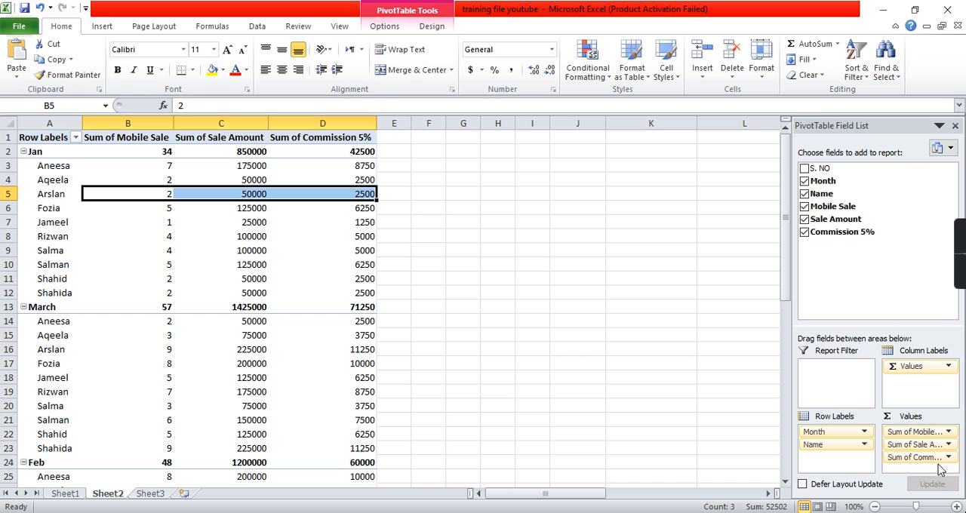
- Review the PivotTable on Sheet2 from the Jan group to the Grand Total, and compare it with the source table on Sheet1
{"action": "left_click", "coordinate": [260, 292]}
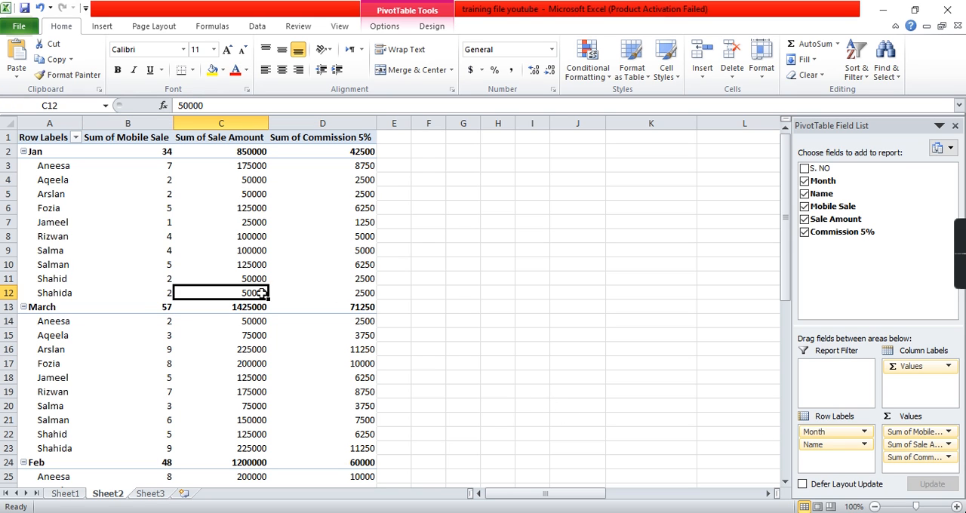
{"action": "scroll", "coordinate": [261, 293], "scroll_direction": "down", "scroll_amount": 2}
{"action": "scroll", "coordinate": [260, 293], "scroll_direction": "down", "scroll_amount": 4}
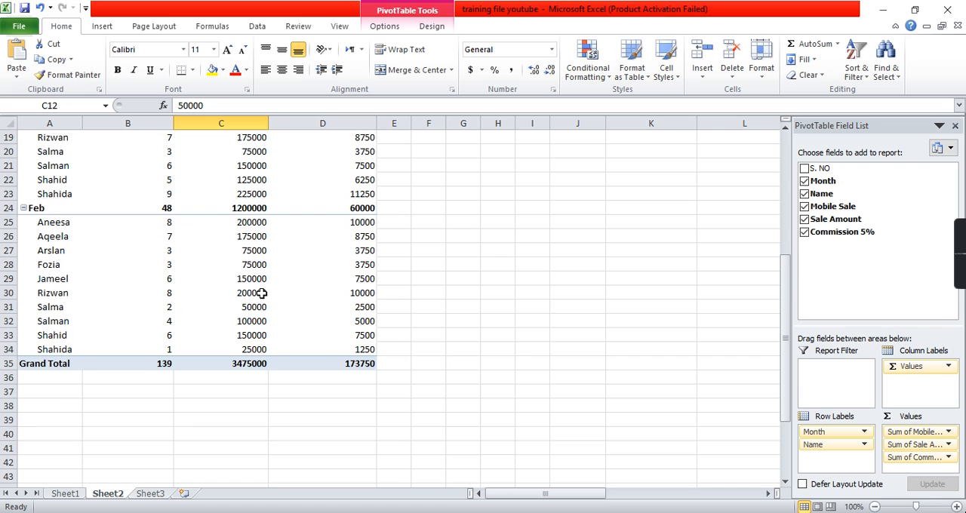
{"action": "scroll", "coordinate": [260, 293], "scroll_direction": "up", "scroll_amount": 6}
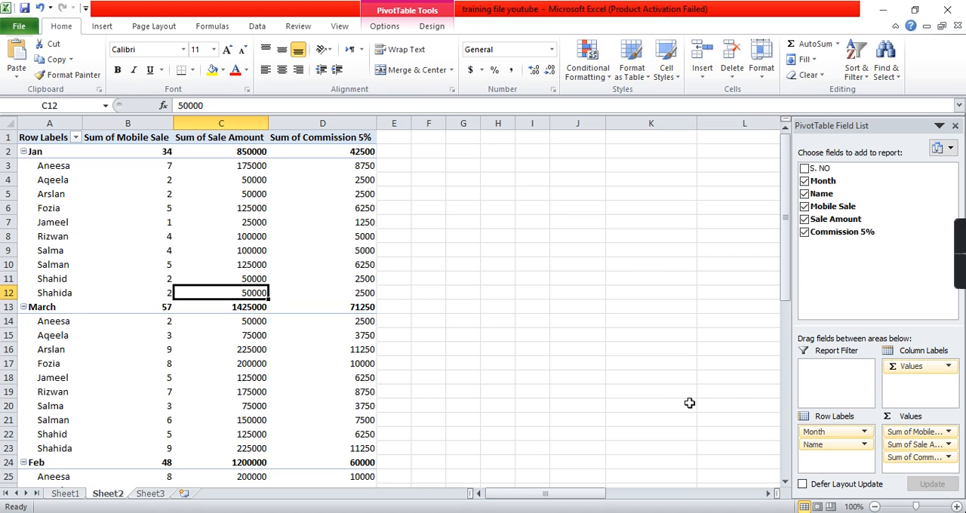
{"action": "scroll", "coordinate": [258, 250], "scroll_direction": "down", "scroll_amount": 6}
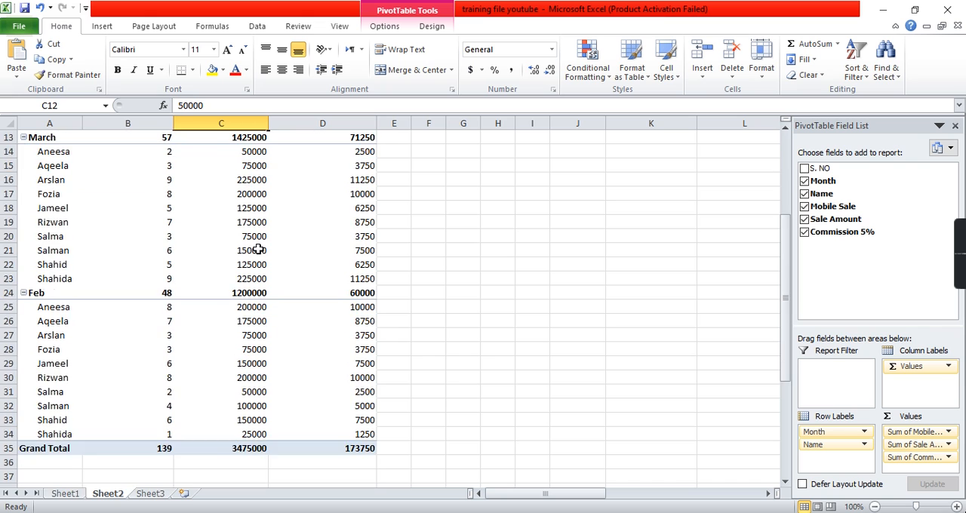
{"action": "scroll", "coordinate": [258, 249], "scroll_direction": "up", "scroll_amount": 6}
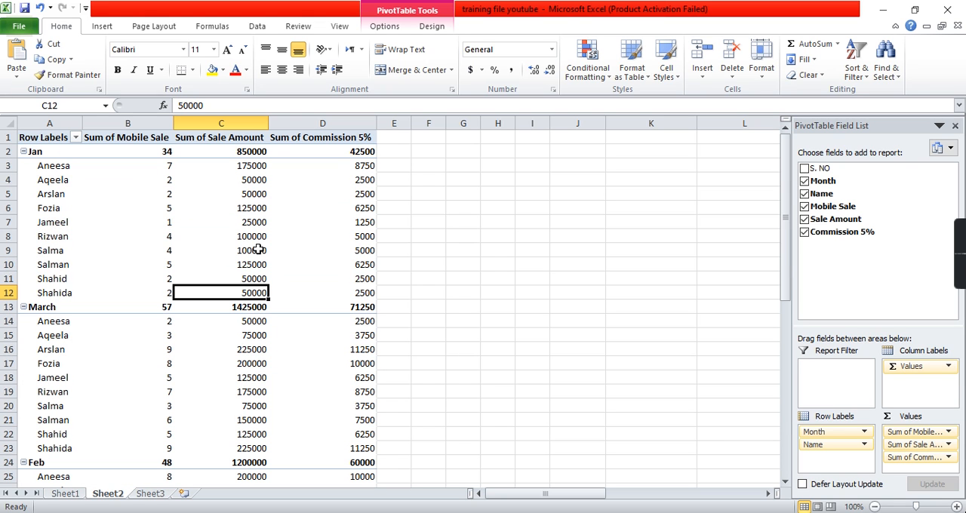
{"action": "left_click", "coordinate": [65, 495]}
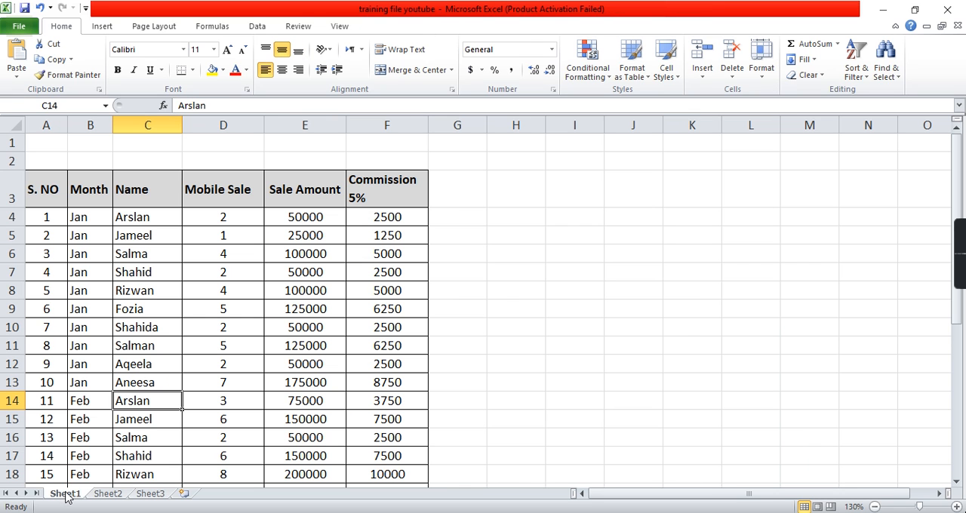
{"action": "left_click", "coordinate": [188, 305]}
{"action": "scroll", "coordinate": [188, 305], "scroll_direction": "down", "scroll_amount": 1}
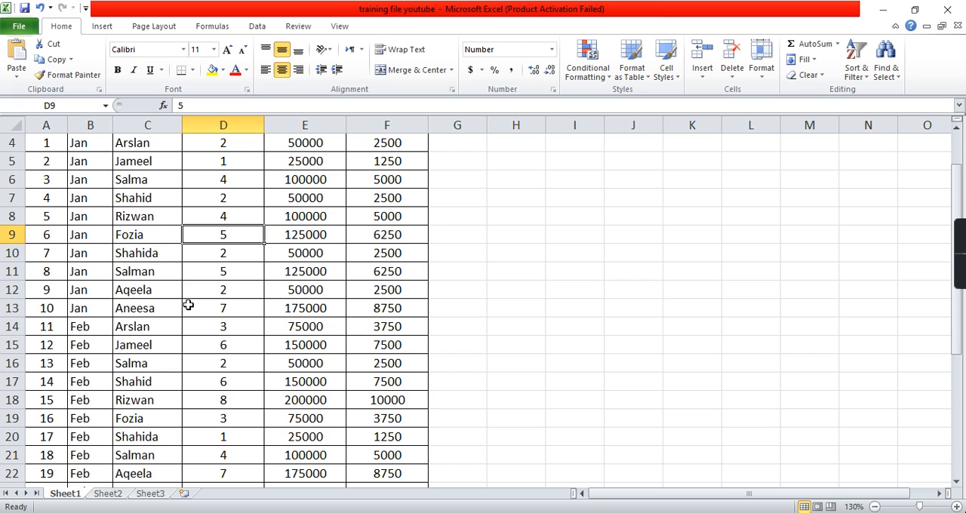
{"action": "scroll", "coordinate": [188, 305], "scroll_direction": "up", "scroll_amount": 1}
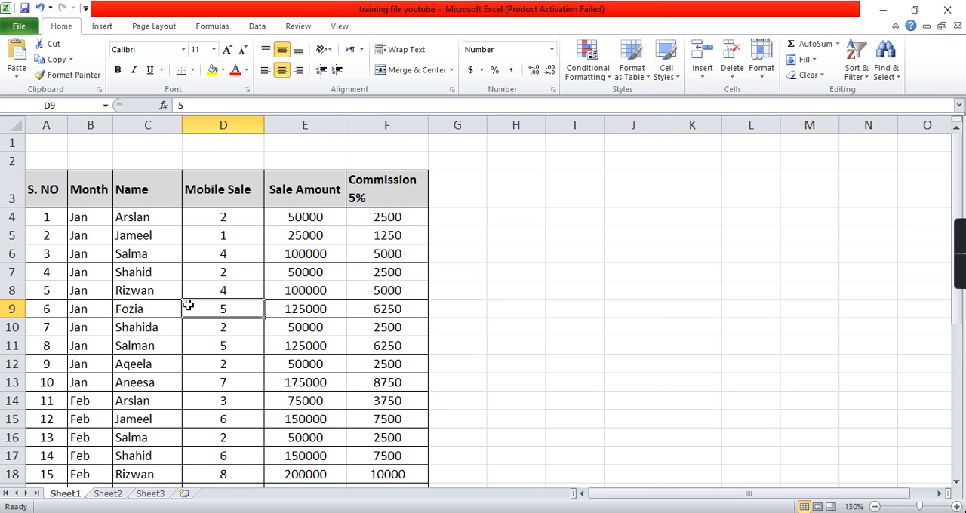